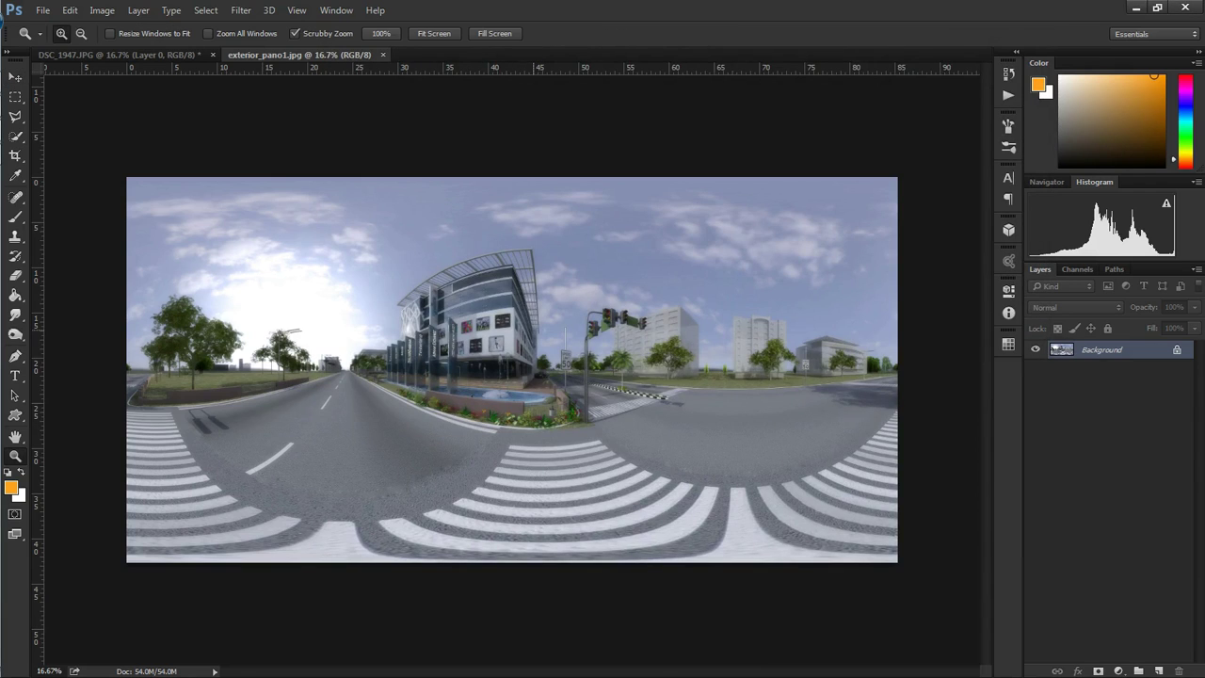
Unlock the Background layer and add a new empty Layer 1.
key(ctrl+minus)
click(1177, 349)
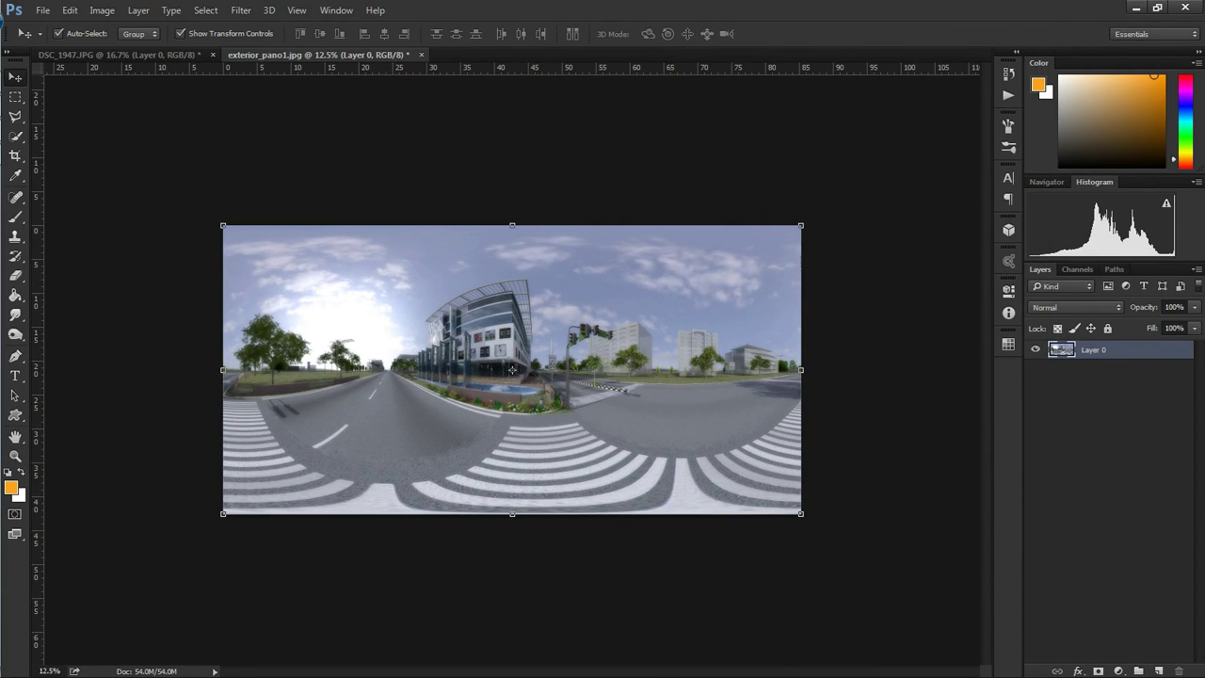
ctrl+click(1160, 671)
click(1092, 350)
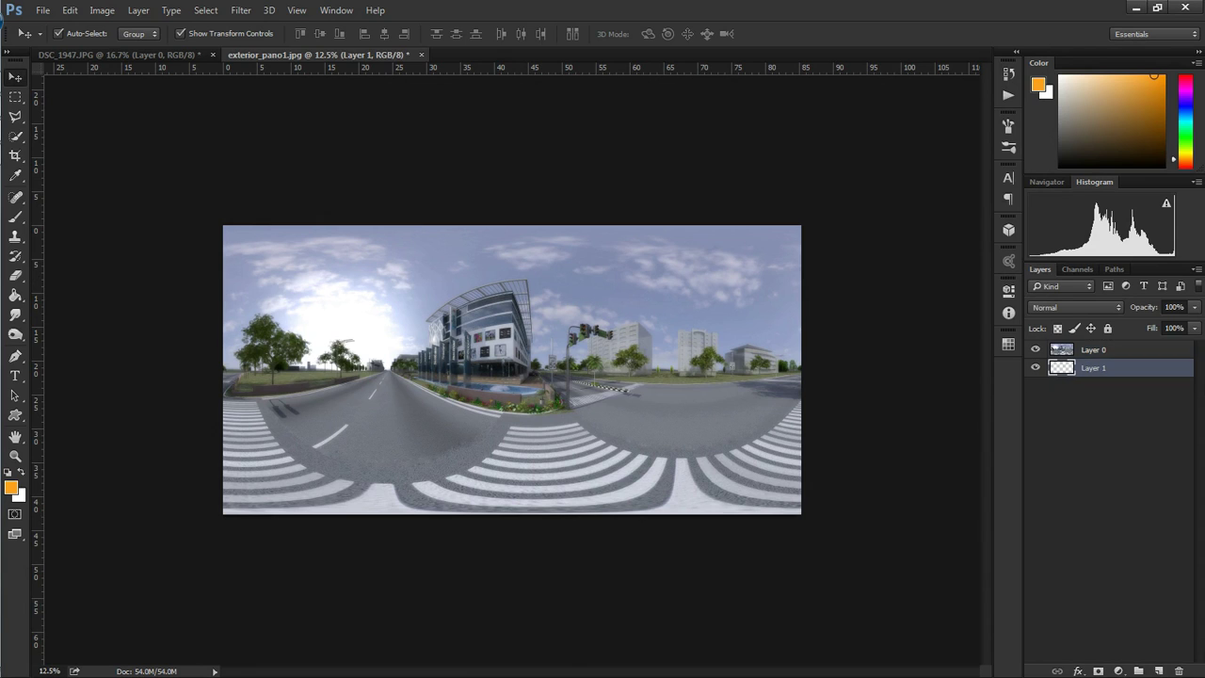
Crop the canvas downward into a near-square, leaving transparent space below the panorama.
key(c)
drag(512, 513, 512, 626)
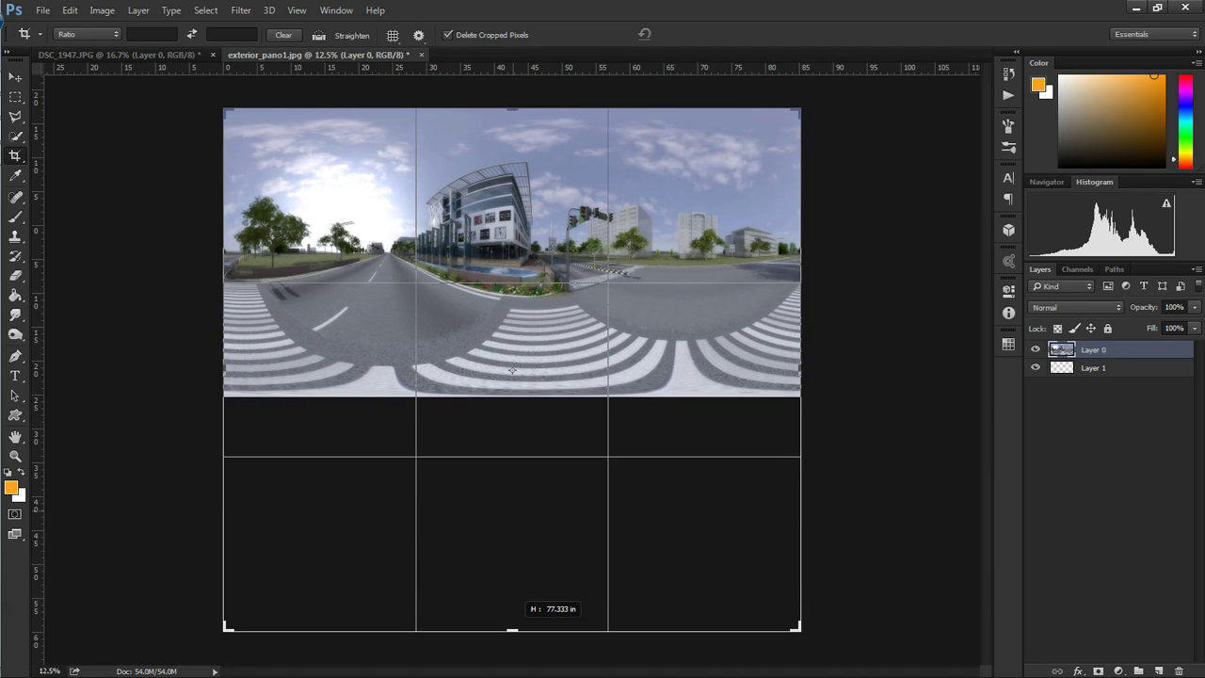
key(Return)
key(v)
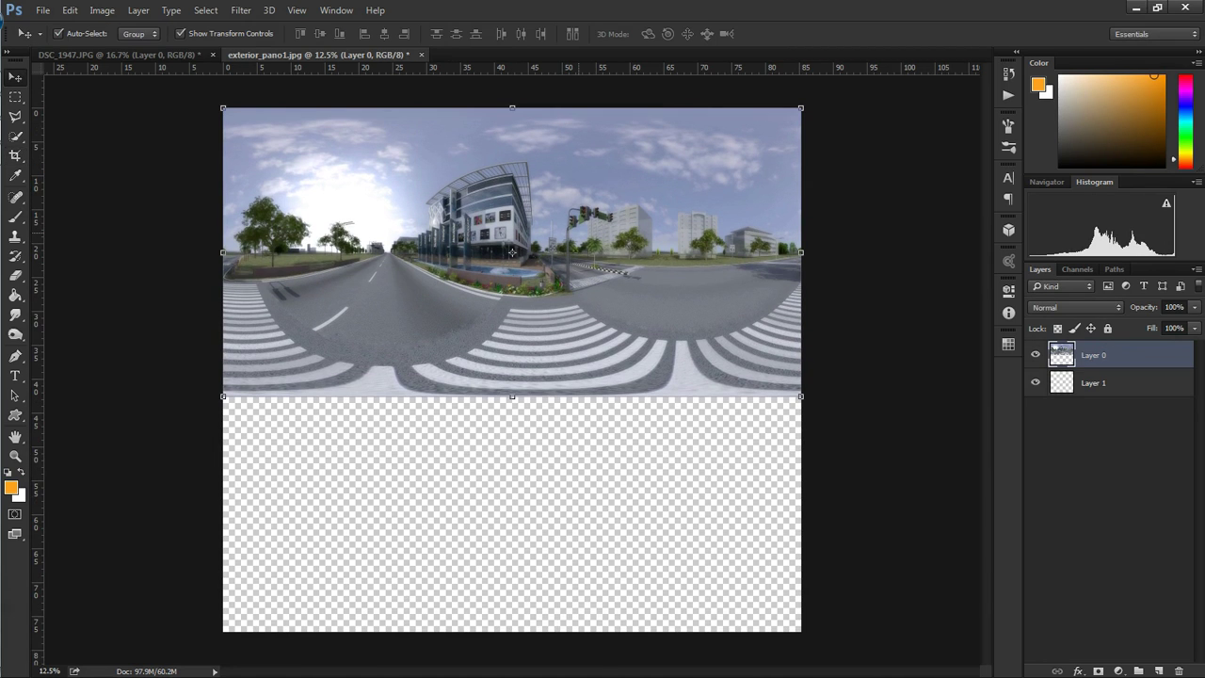
key(ctrl+t)
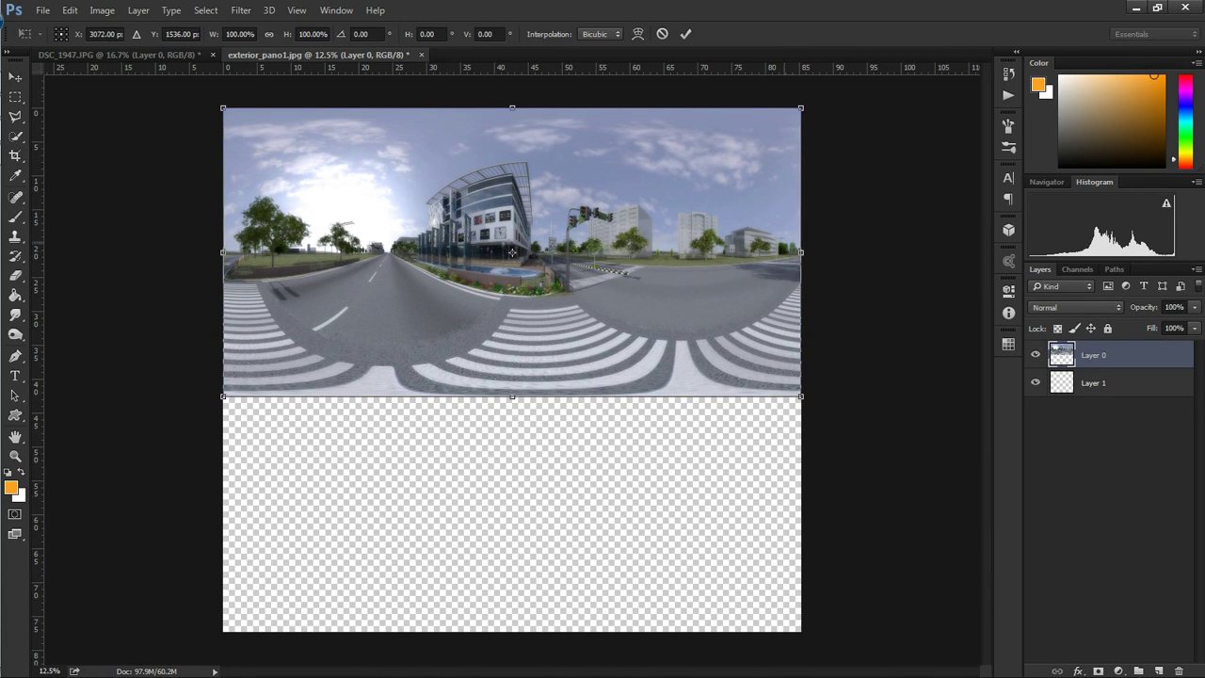
Flip the panorama vertically and apply Polar Coordinates, Rectangular to Polar.
right_click(694, 207)
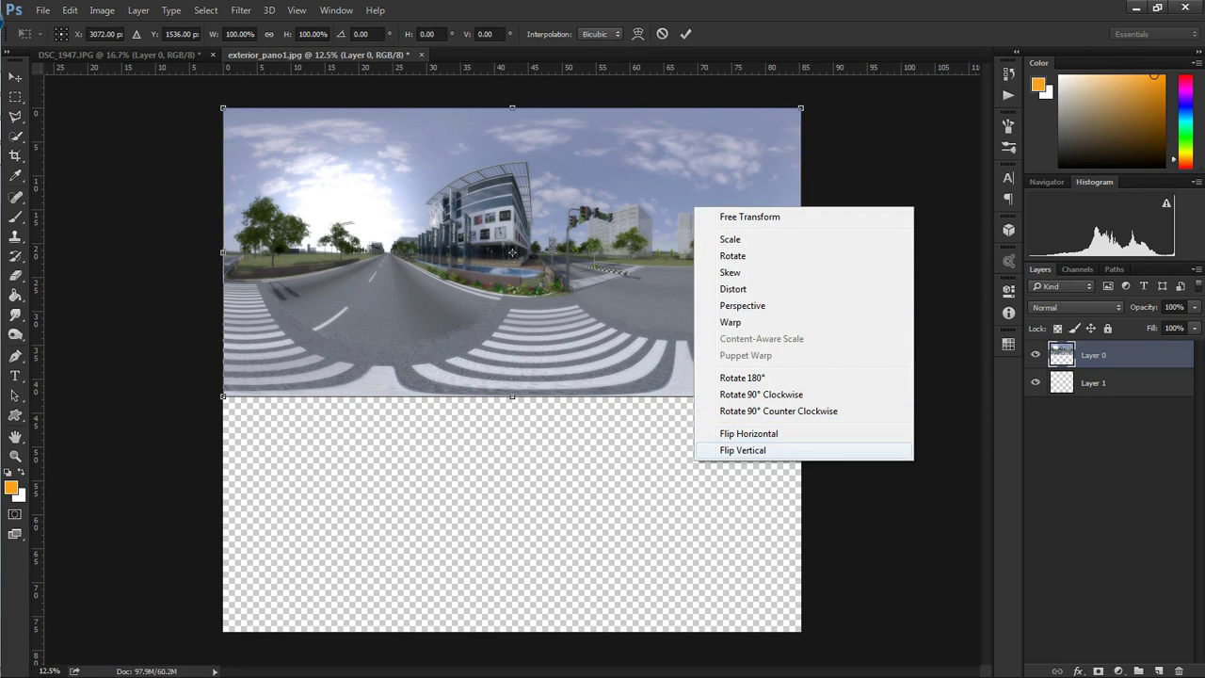
click(725, 446)
key(Return)
click(241, 10)
mouse_move(254, 206)
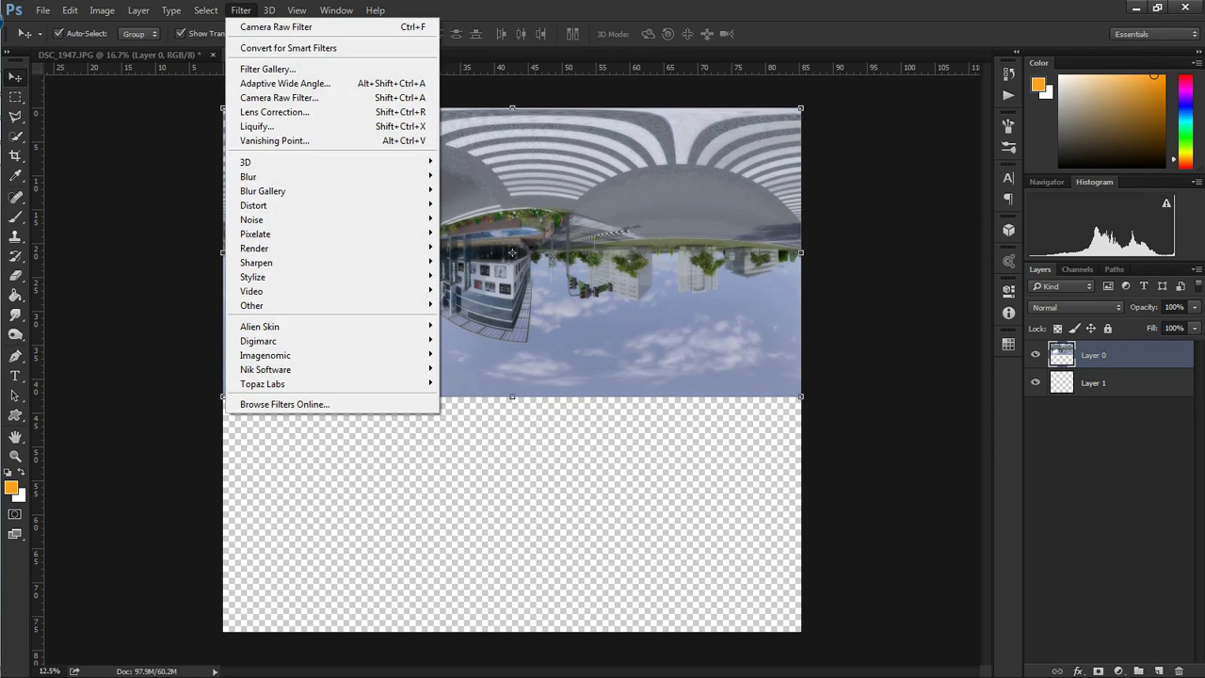
click(488, 233)
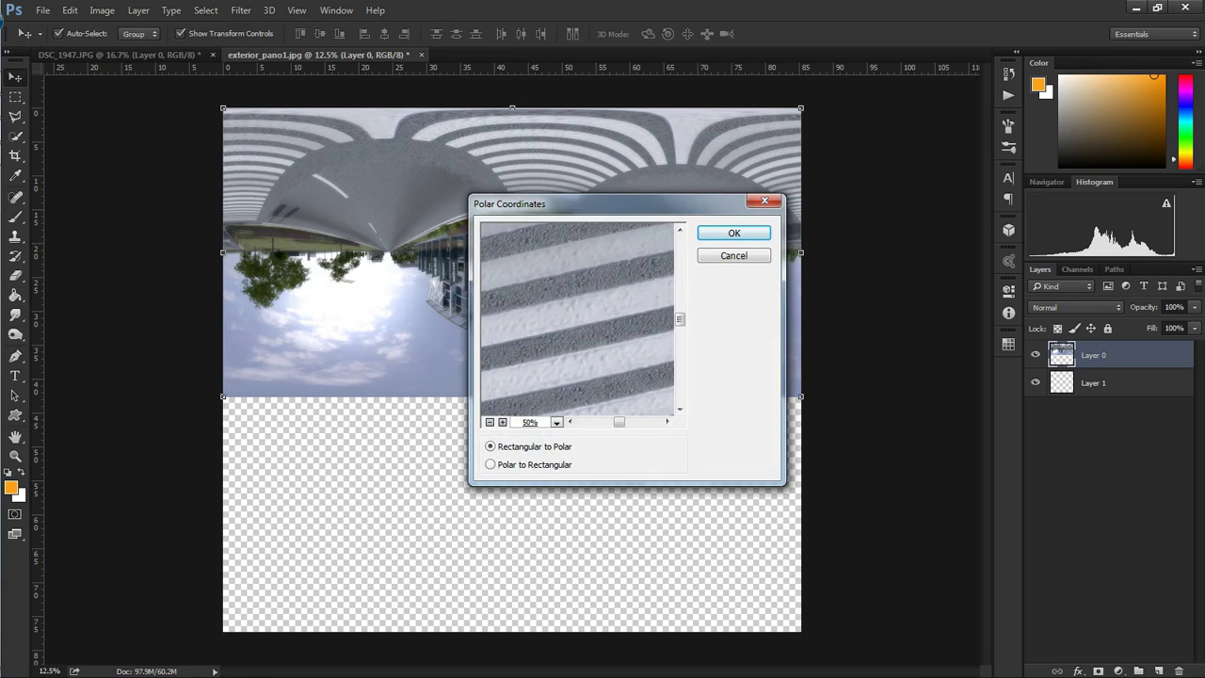
click(734, 233)
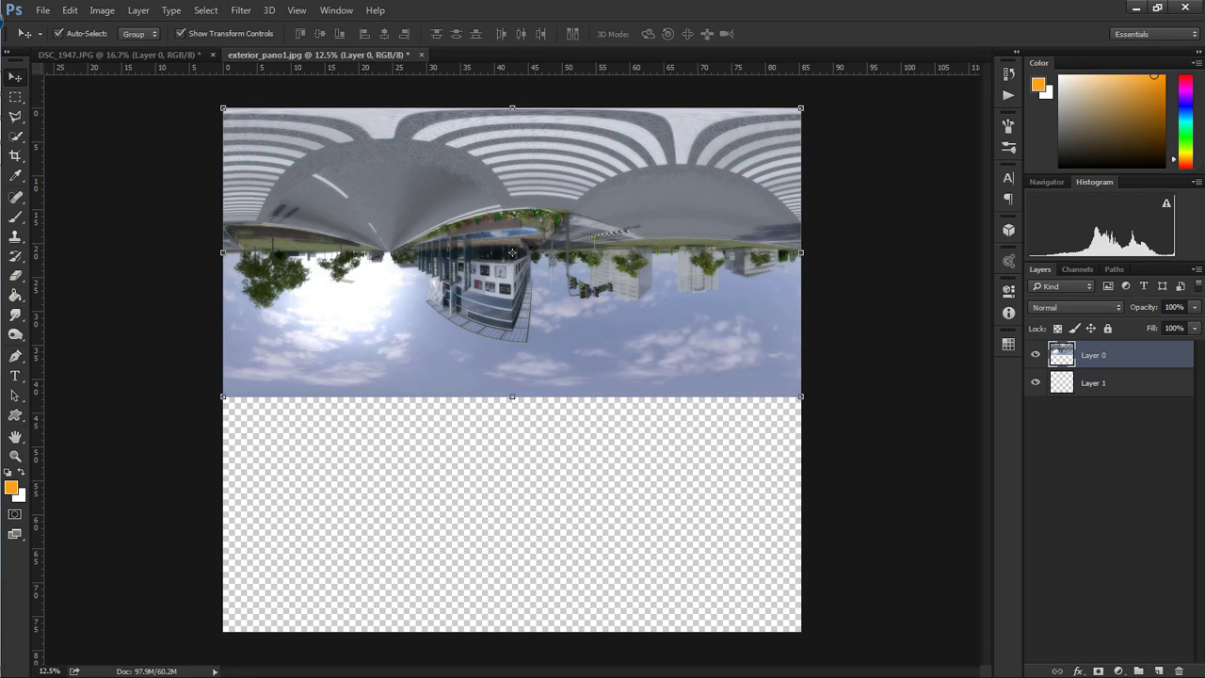
Scale the little planet to fill the square canvas, narrowing its left side slightly.
drag(672, 225, 801, 107)
drag(352, 513, 212, 640)
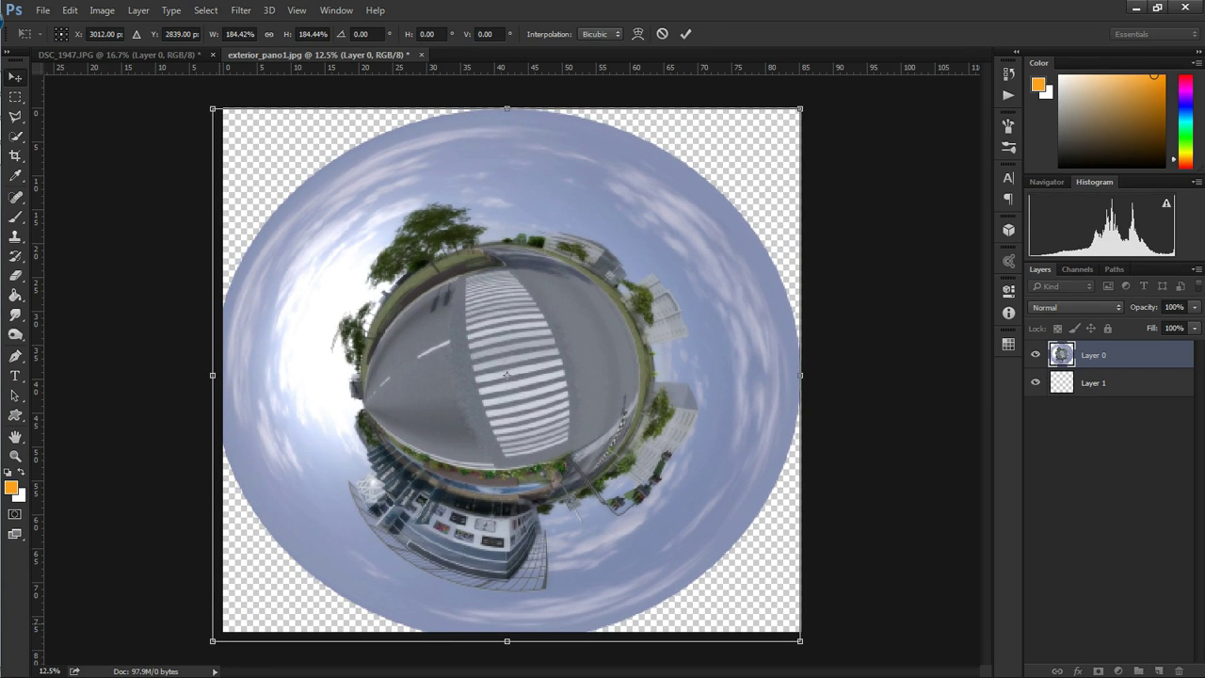
key(Return)
key(ctrl+t)
drag(212, 375, 223, 375)
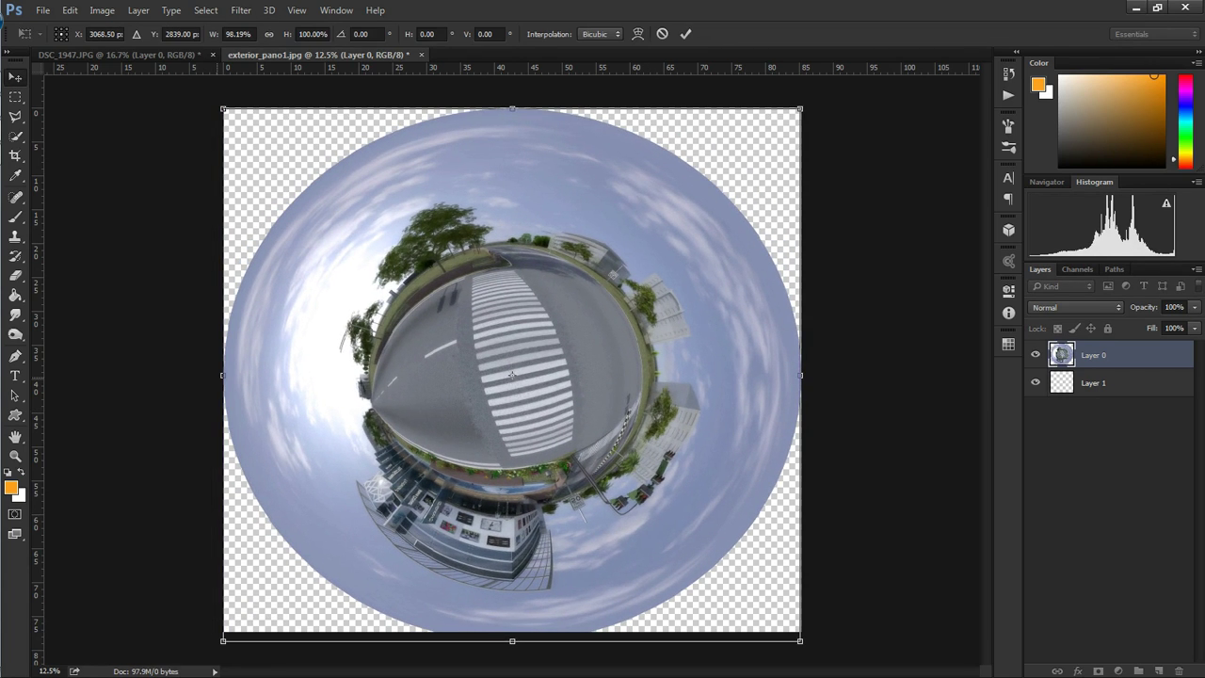
key(Return)
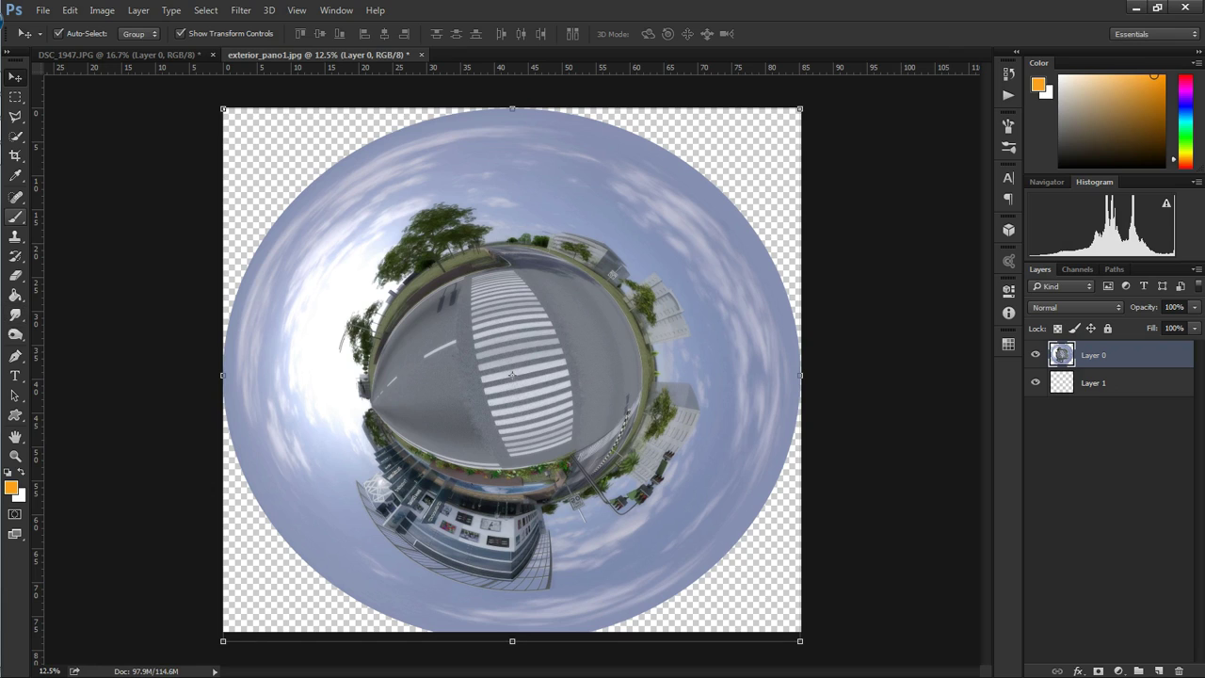
click(15, 236)
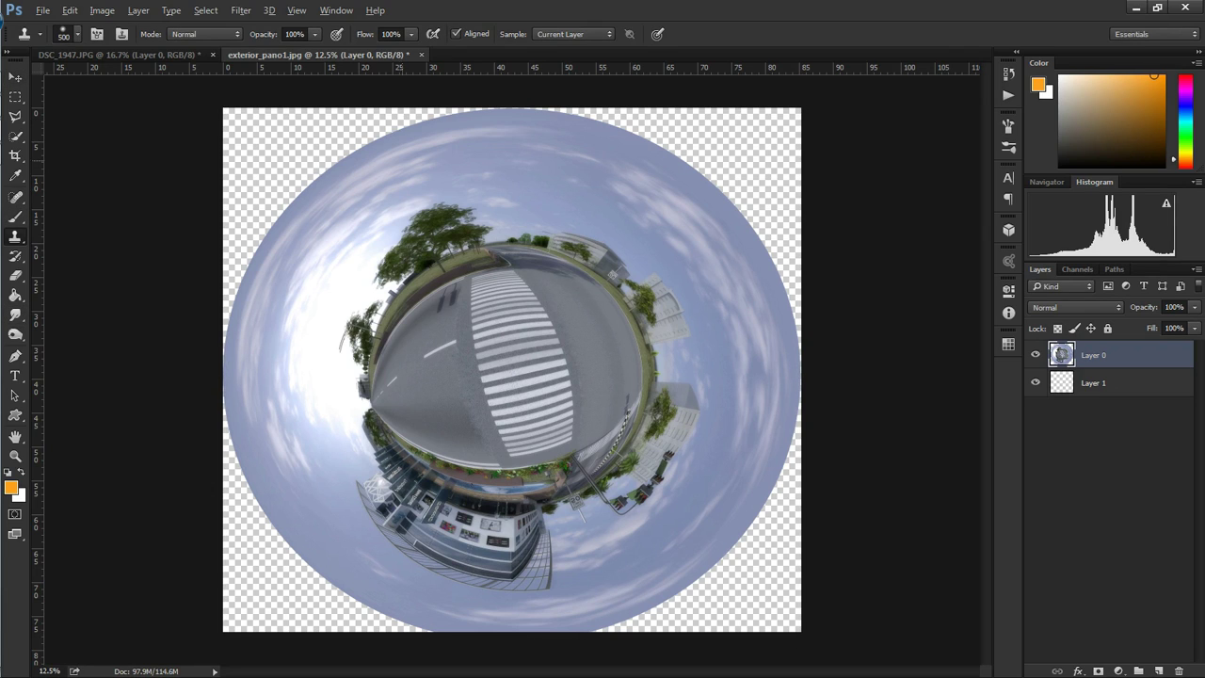
Clone sky over the transparent top-left and bottom-left corners.
mouse_move(450, 113)
mouse_down()
mouse_move(457, 121)
mouse_move(283, 183)
mouse_move(241, 244)
mouse_up()
mouse_move(311, 189)
mouse_down()
mouse_move(245, 321)
mouse_move(247, 224)
mouse_up()
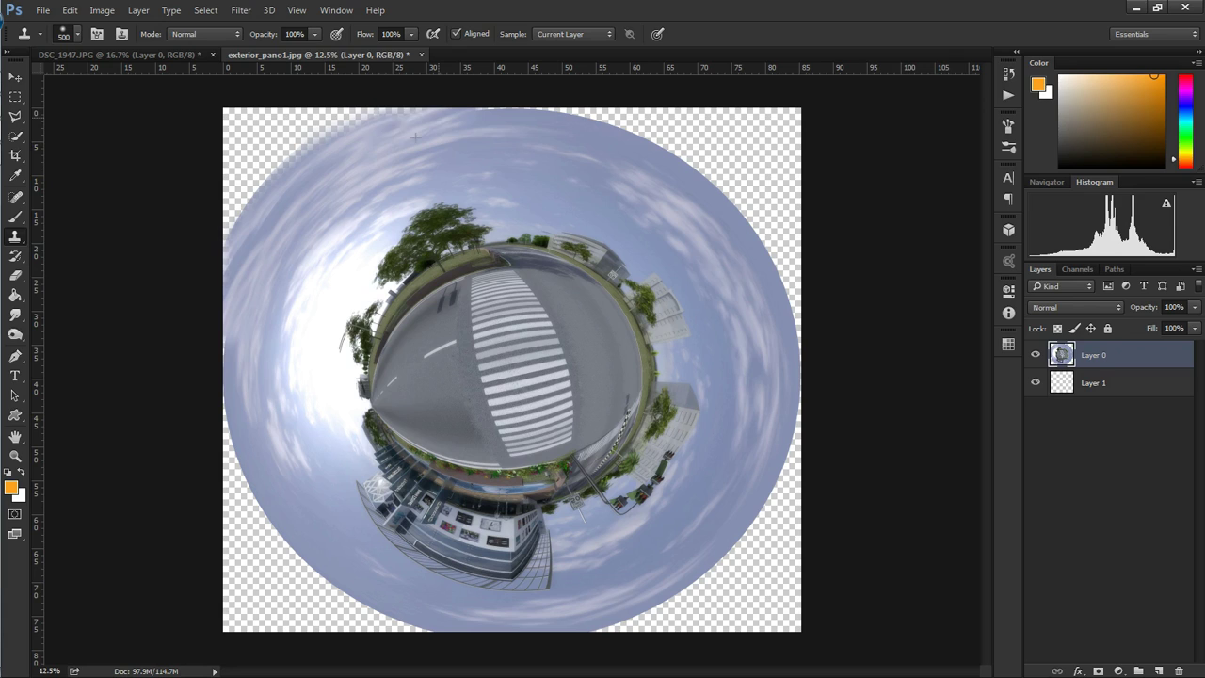
mouse_move(415, 137)
mouse_down()
mouse_move(347, 120)
mouse_move(318, 147)
mouse_move(309, 132)
mouse_move(234, 281)
mouse_up()
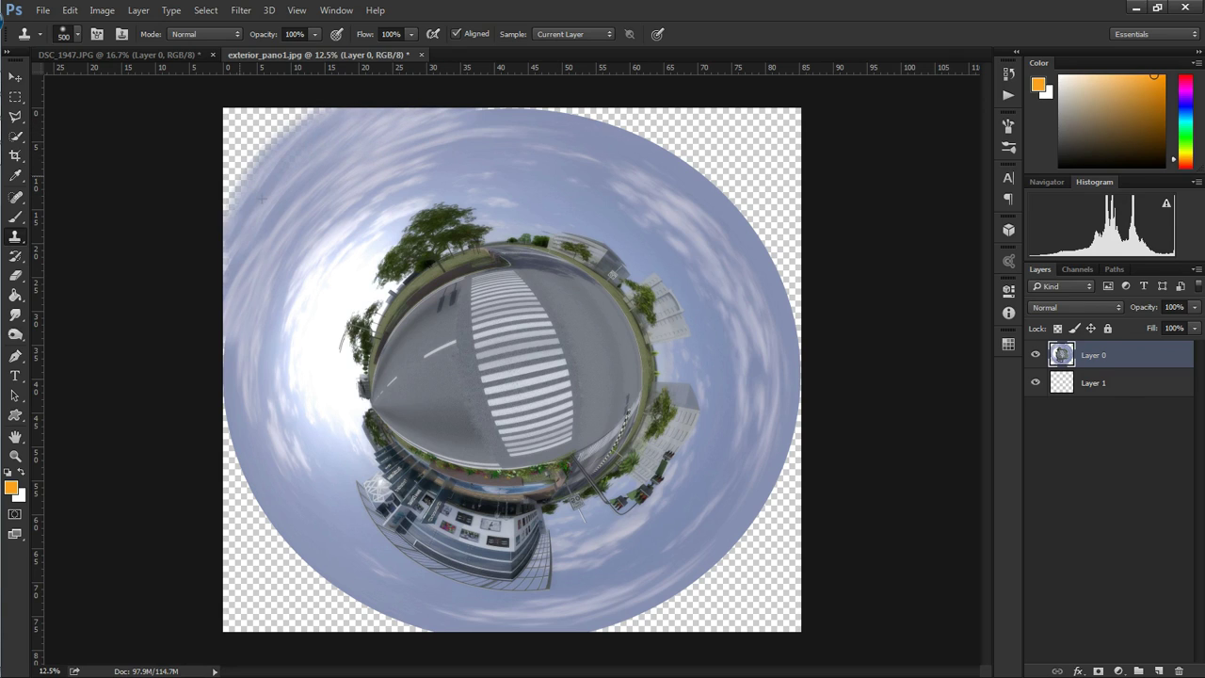
drag(262, 198, 265, 201)
mouse_move(311, 142)
mouse_down()
mouse_move(273, 122)
mouse_move(265, 177)
mouse_up()
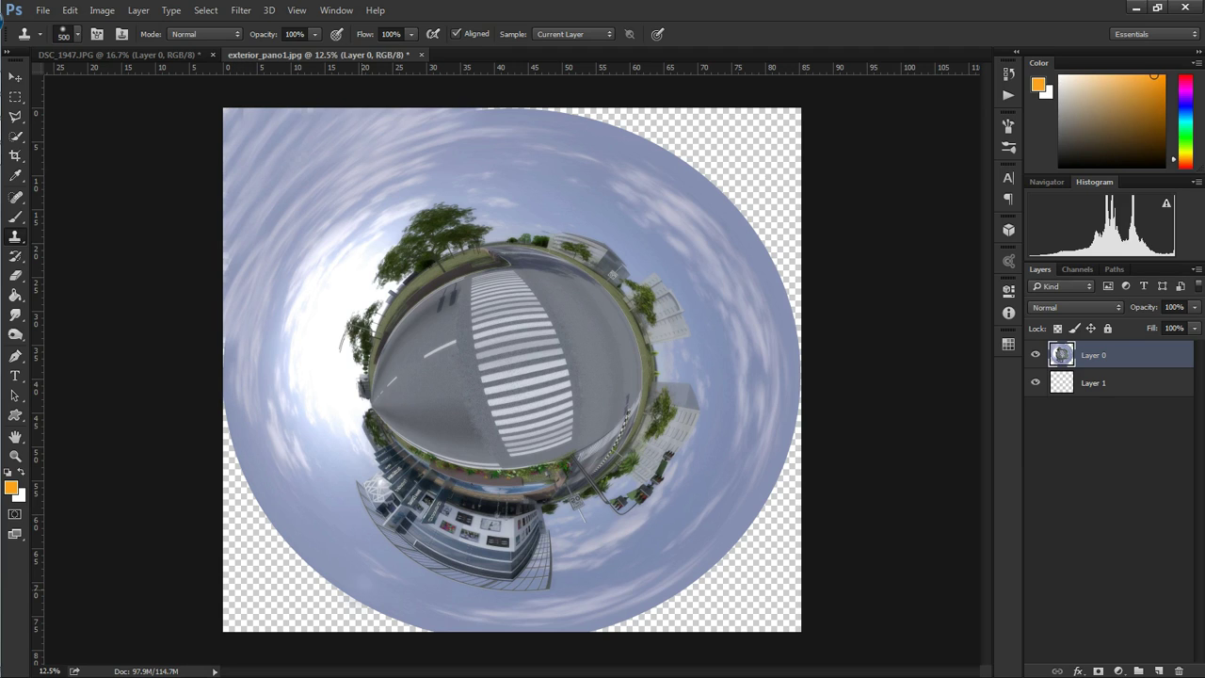
mouse_move(419, 626)
mouse_down()
mouse_move(316, 593)
mouse_move(237, 499)
mouse_move(232, 414)
mouse_up()
mouse_move(349, 622)
mouse_down()
mouse_move(283, 584)
mouse_move(273, 561)
mouse_move(301, 626)
mouse_move(273, 570)
mouse_up()
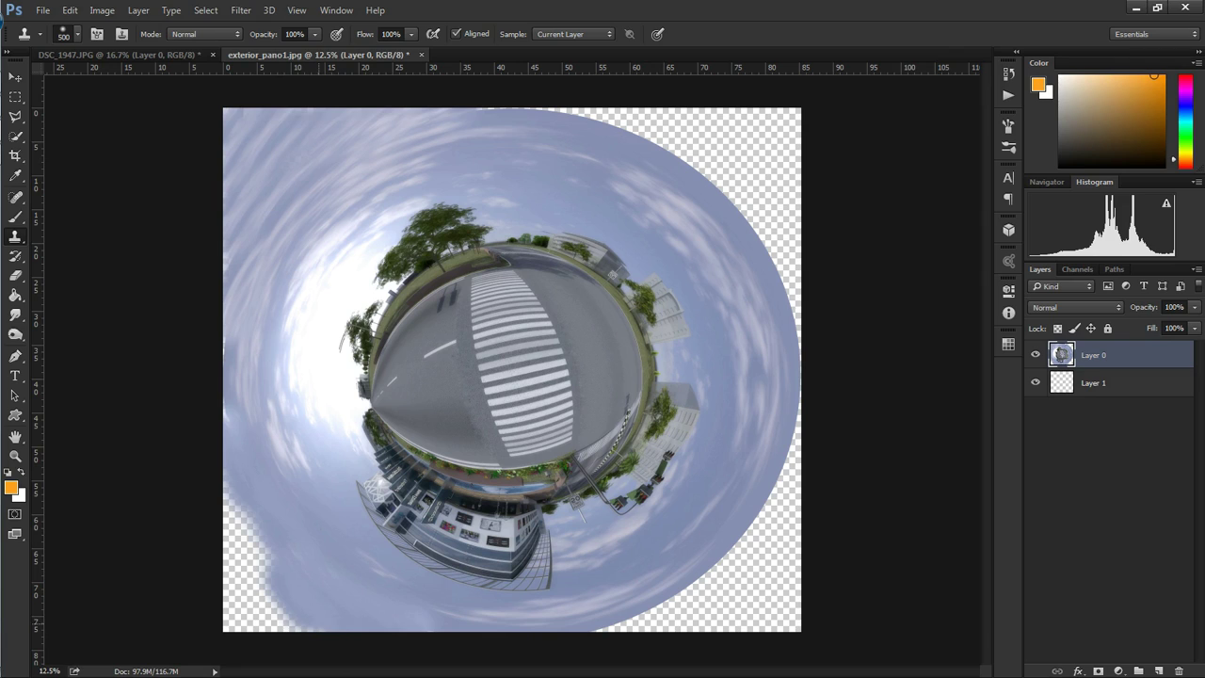
mouse_move(269, 626)
mouse_down()
mouse_move(230, 588)
mouse_move(247, 565)
mouse_move(259, 579)
mouse_move(231, 612)
mouse_up()
mouse_move(259, 555)
mouse_down()
mouse_move(231, 504)
mouse_move(228, 621)
mouse_move(282, 504)
mouse_up()
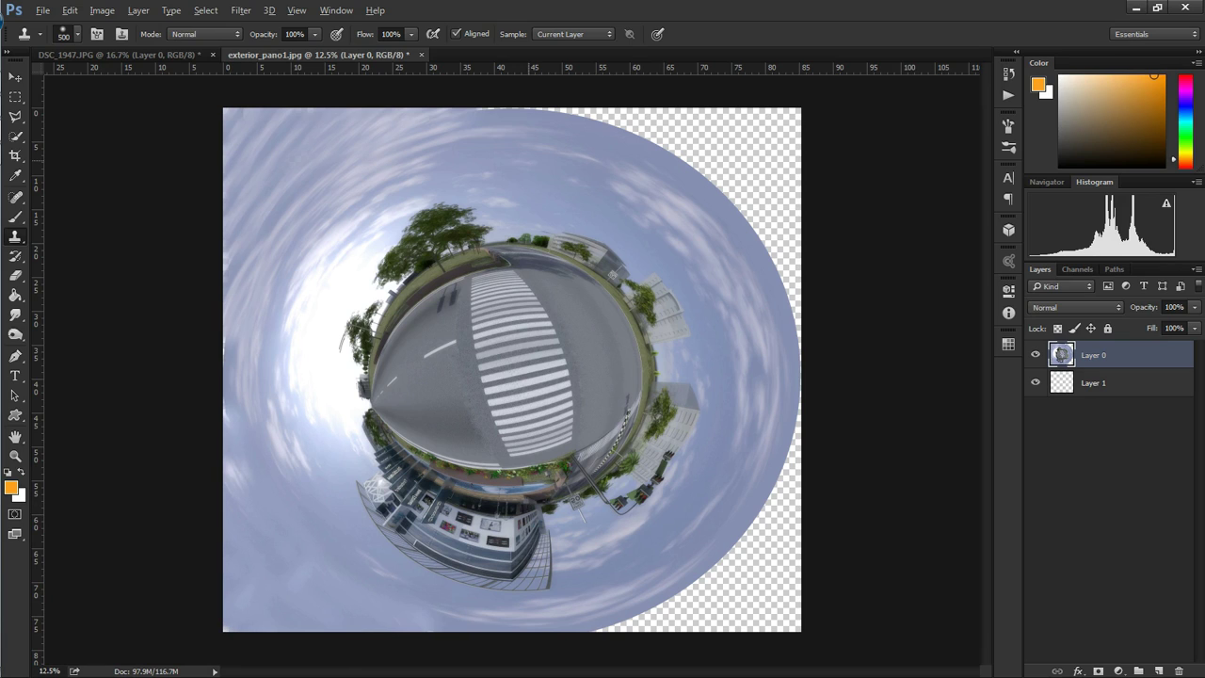
Clone sky along the top edge and into the upper-right and lower-right corners.
mouse_move(482, 119)
mouse_down()
mouse_move(702, 127)
mouse_move(778, 221)
mouse_move(789, 277)
mouse_up()
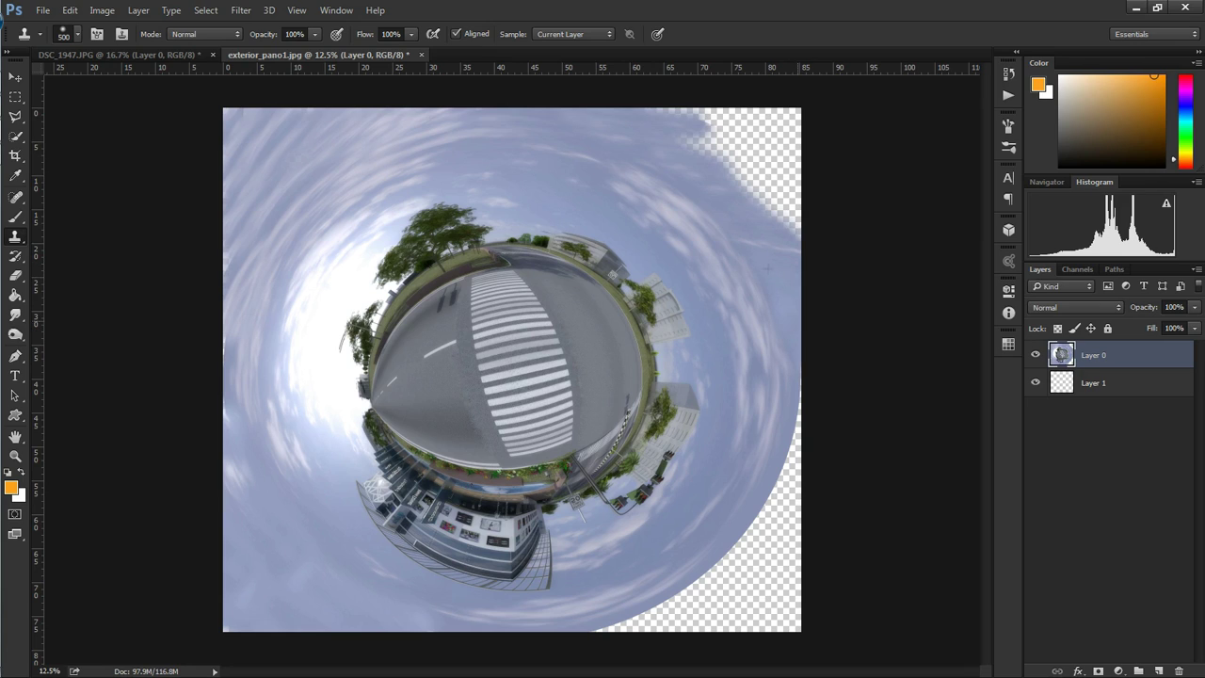
mouse_move(684, 155)
mouse_down()
mouse_move(744, 123)
mouse_move(754, 146)
mouse_up()
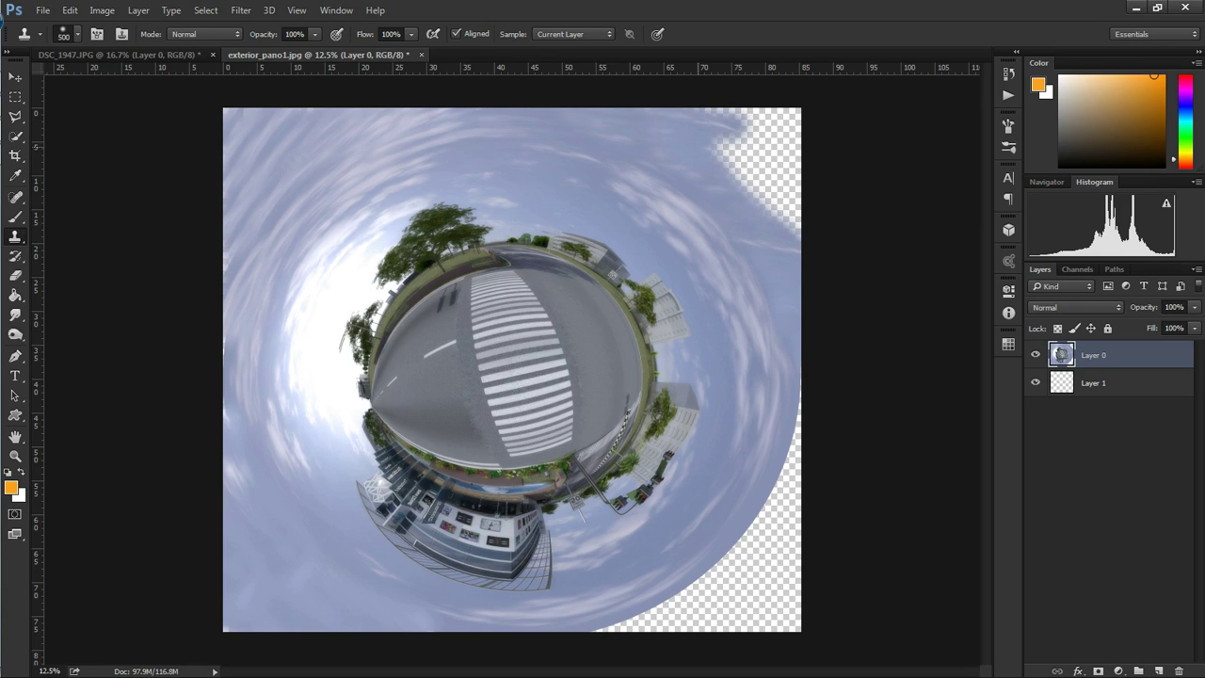
mouse_move(707, 111)
mouse_down()
mouse_move(763, 165)
mouse_move(777, 193)
mouse_move(753, 198)
mouse_up()
mouse_move(759, 156)
mouse_down()
mouse_move(795, 226)
mouse_move(768, 118)
mouse_move(753, 132)
mouse_move(697, 122)
mouse_up()
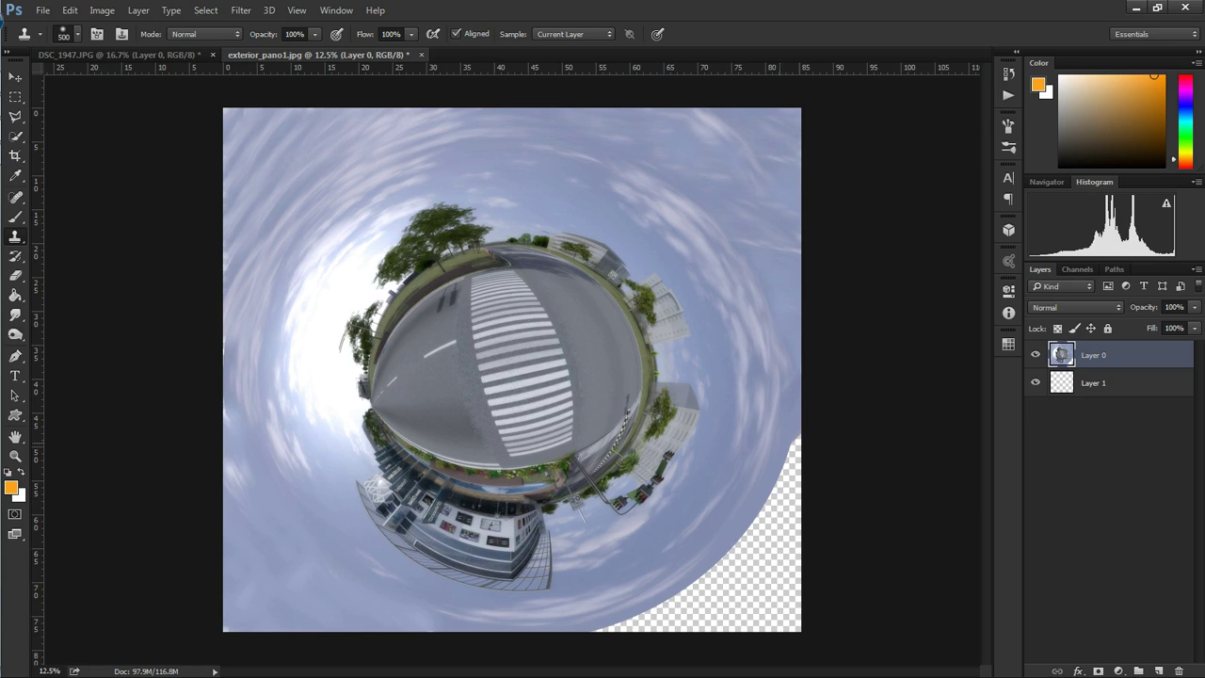
mouse_move(793, 441)
mouse_down()
mouse_move(783, 505)
mouse_move(754, 551)
mouse_up()
drag(777, 499, 740, 556)
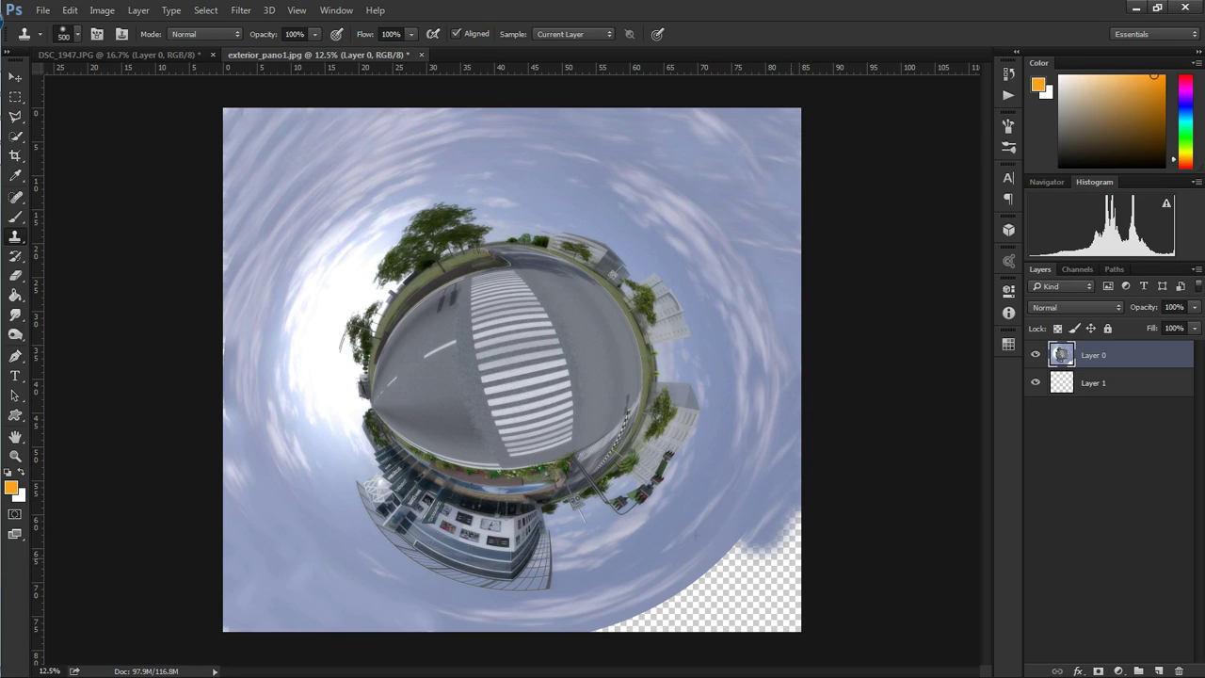
mouse_move(789, 513)
mouse_down()
mouse_move(777, 589)
mouse_move(730, 588)
mouse_up()
drag(739, 527, 697, 598)
mouse_move(796, 565)
mouse_down()
mouse_move(772, 602)
mouse_move(777, 616)
mouse_up()
mouse_move(768, 551)
mouse_down()
mouse_move(749, 589)
mouse_move(754, 614)
mouse_move(783, 619)
mouse_move(706, 620)
mouse_up()
mouse_move(711, 574)
mouse_down()
mouse_move(635, 621)
mouse_move(616, 590)
mouse_up()
drag(744, 619, 689, 623)
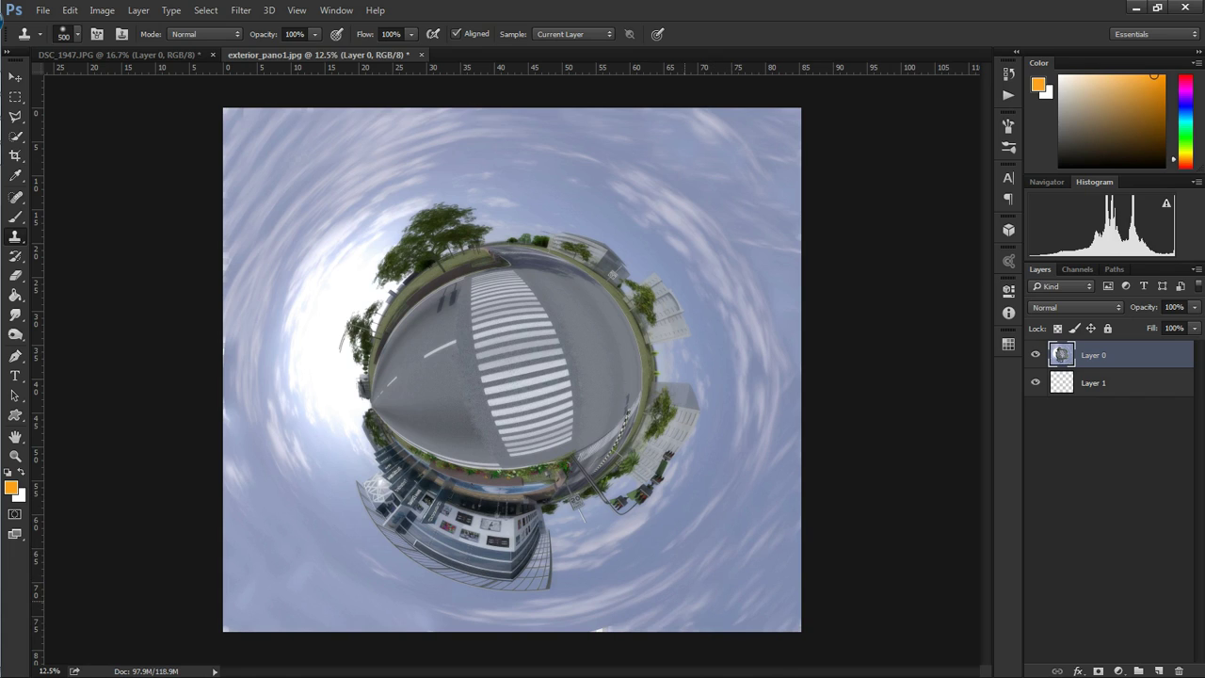
Place the person cut-out on the crosswalk and enlarge them.
key(v)
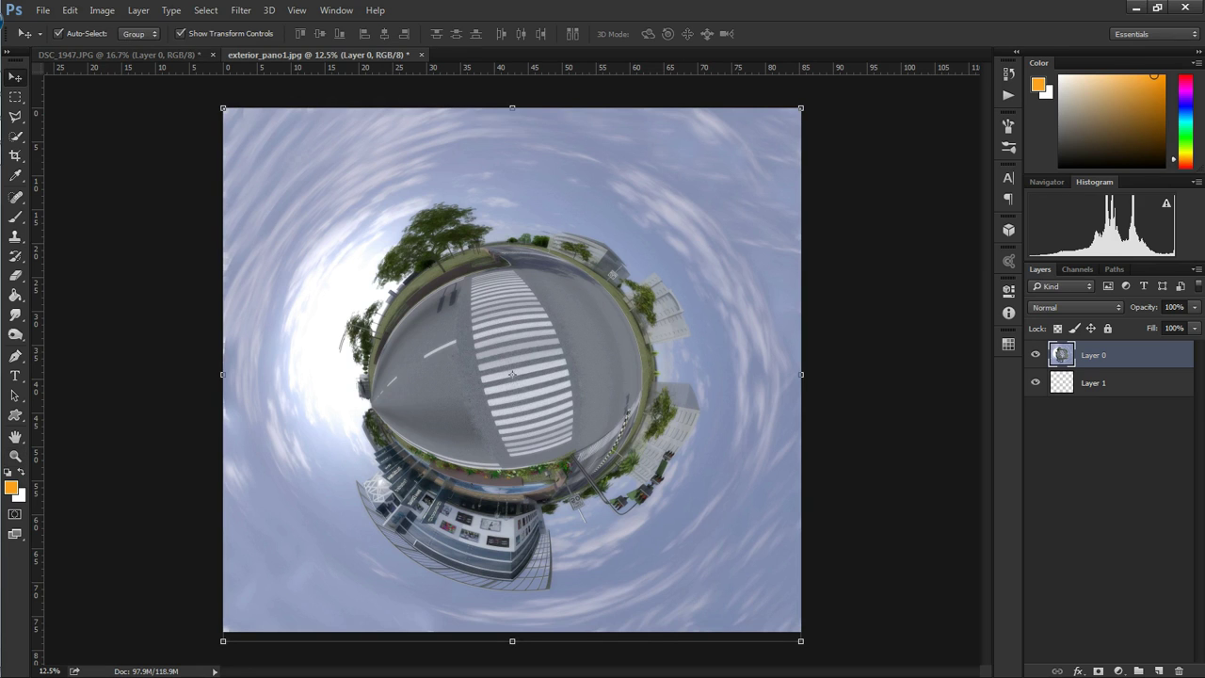
click(118, 54)
drag(497, 349, 512, 301)
key(ctrl+t)
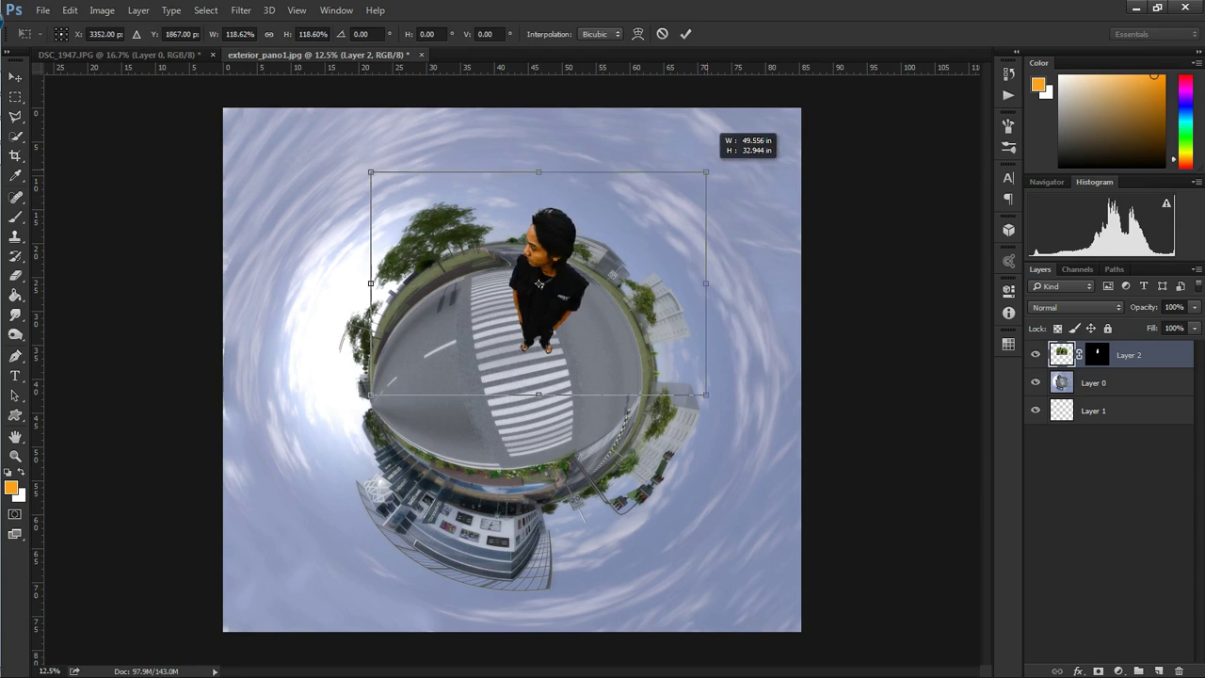
drag(652, 206, 705, 158)
key(Return)
On a new layer, paint black softly into the gaps around the person's feet.
key(z)
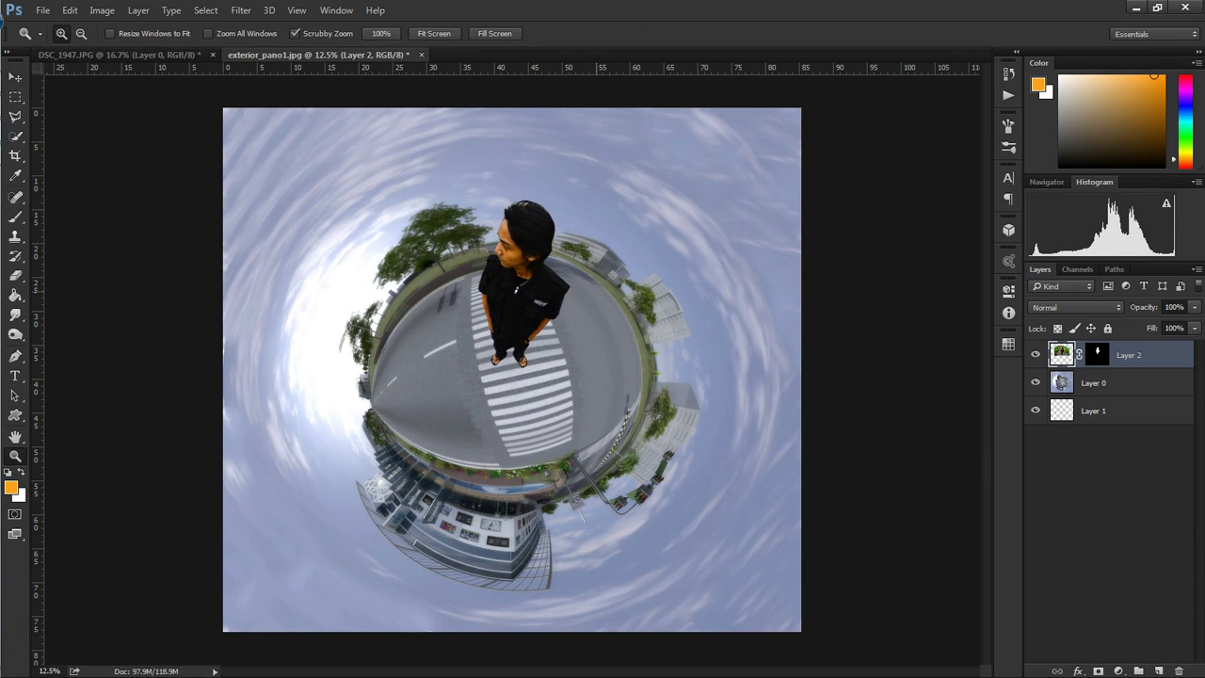
click(536, 395)
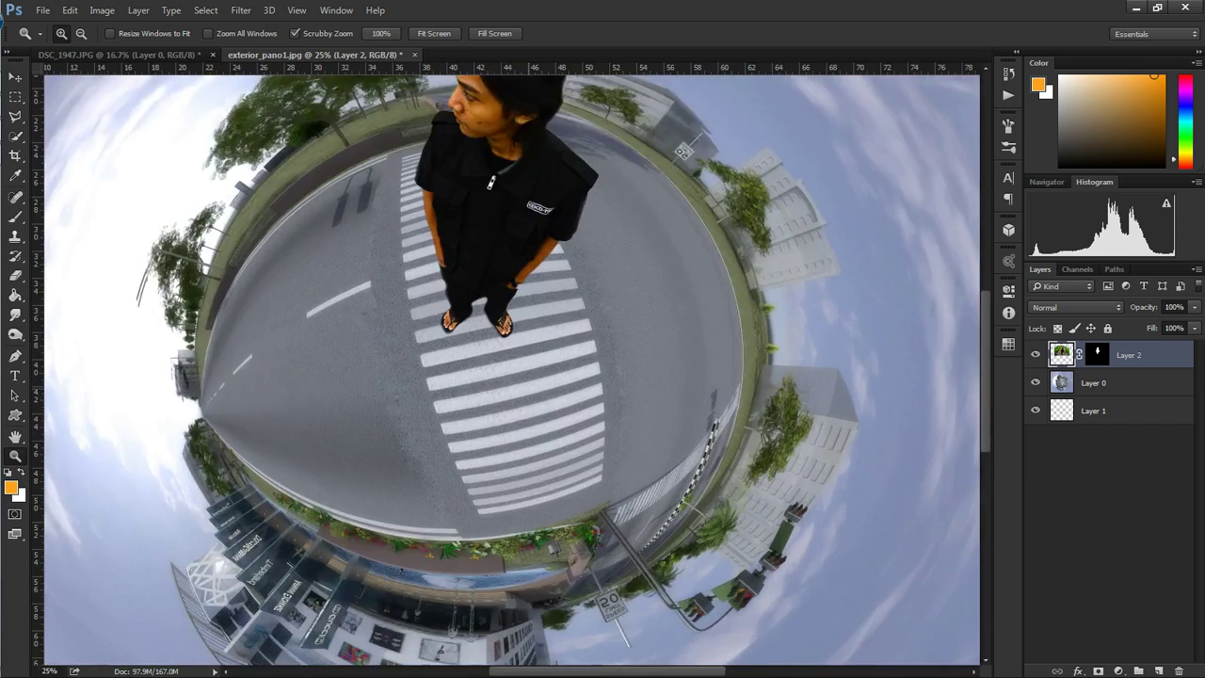
click(1093, 382)
click(1159, 671)
key(b)
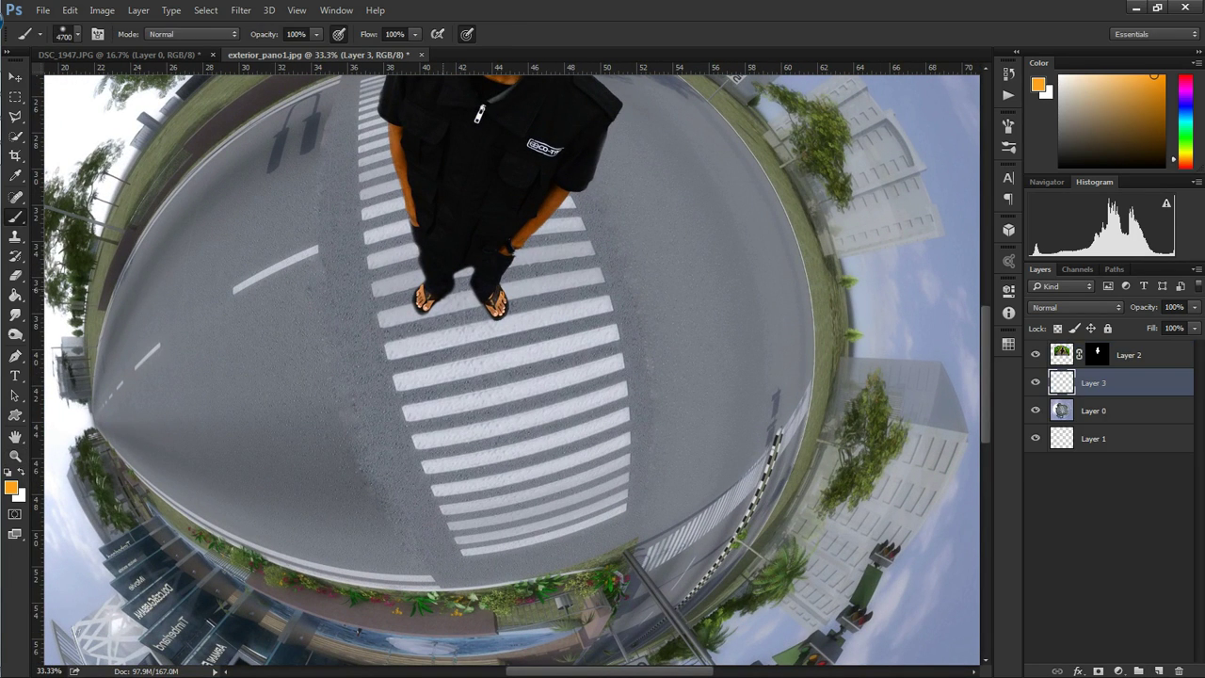
click(10, 486)
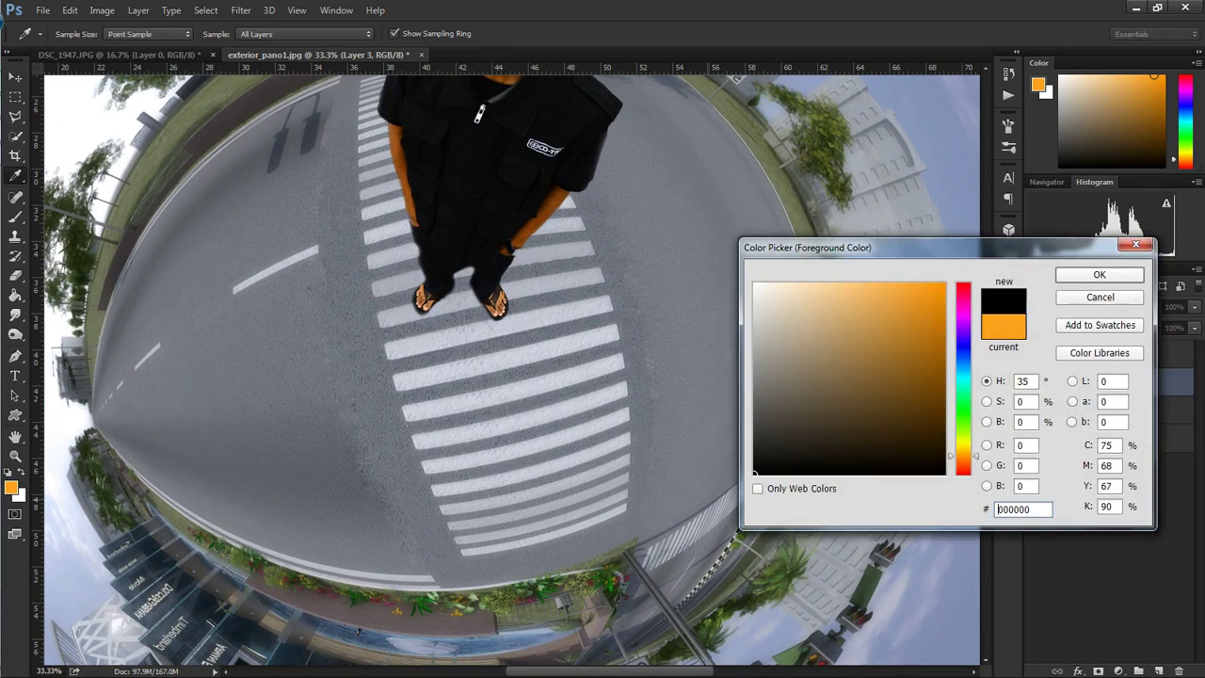
key(Escape)
key(d)
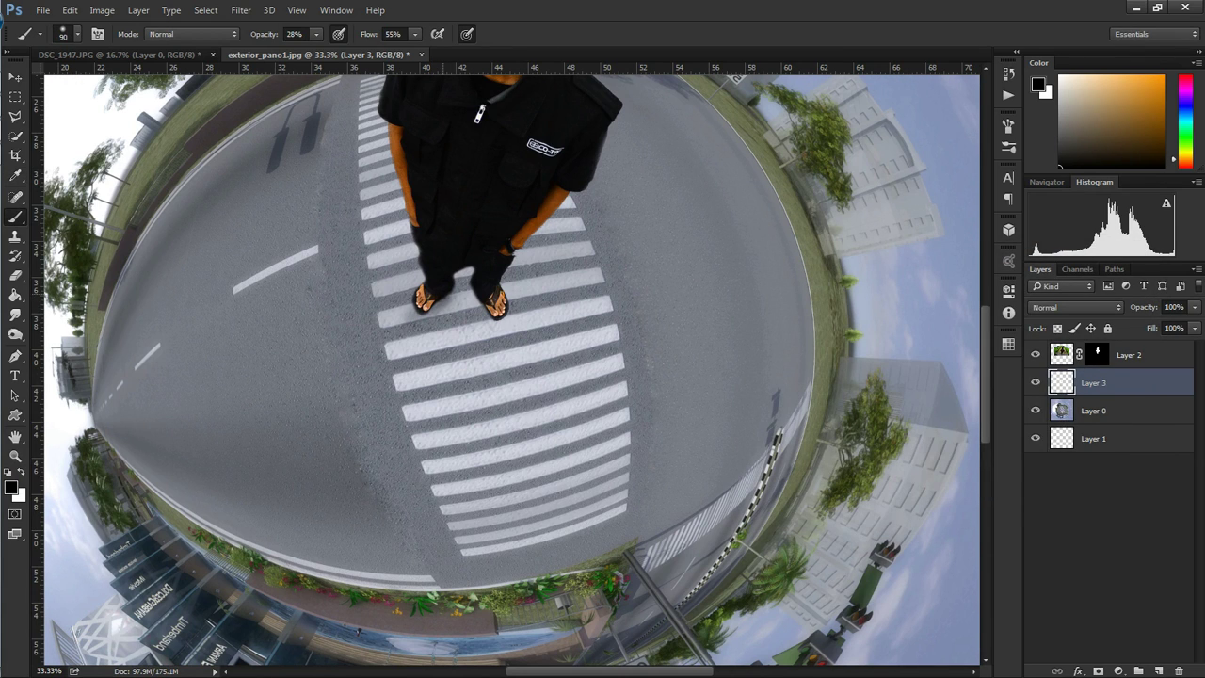
drag(482, 309, 529, 339)
Apply the person layer's mask permanently.
key(z)
key(ctrl+minus)
key(ctrl+minus)
key(ctrl+minus)
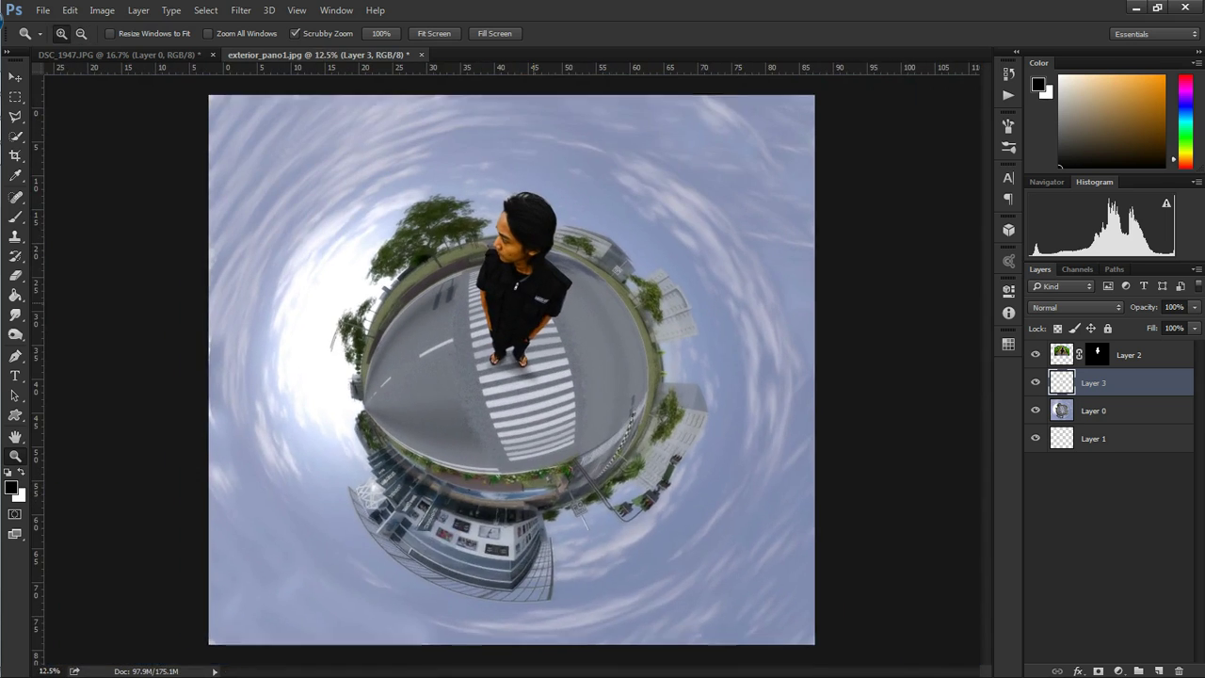
key(ctrl+plus)
key(b)
click(1097, 355)
right_click(1097, 355)
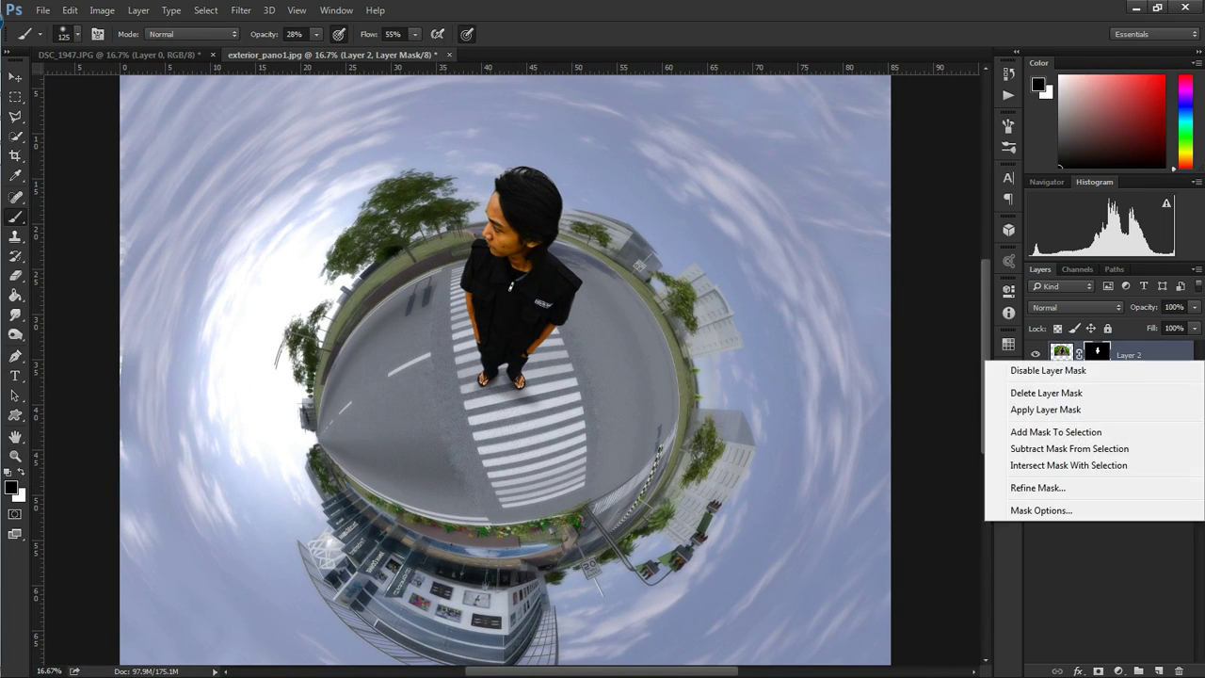
click(1031, 409)
Duplicate the person layer, load its outline as a selection, and set brush opacity and flow to 100%.
key(ctrl+j)
click(1097, 382)
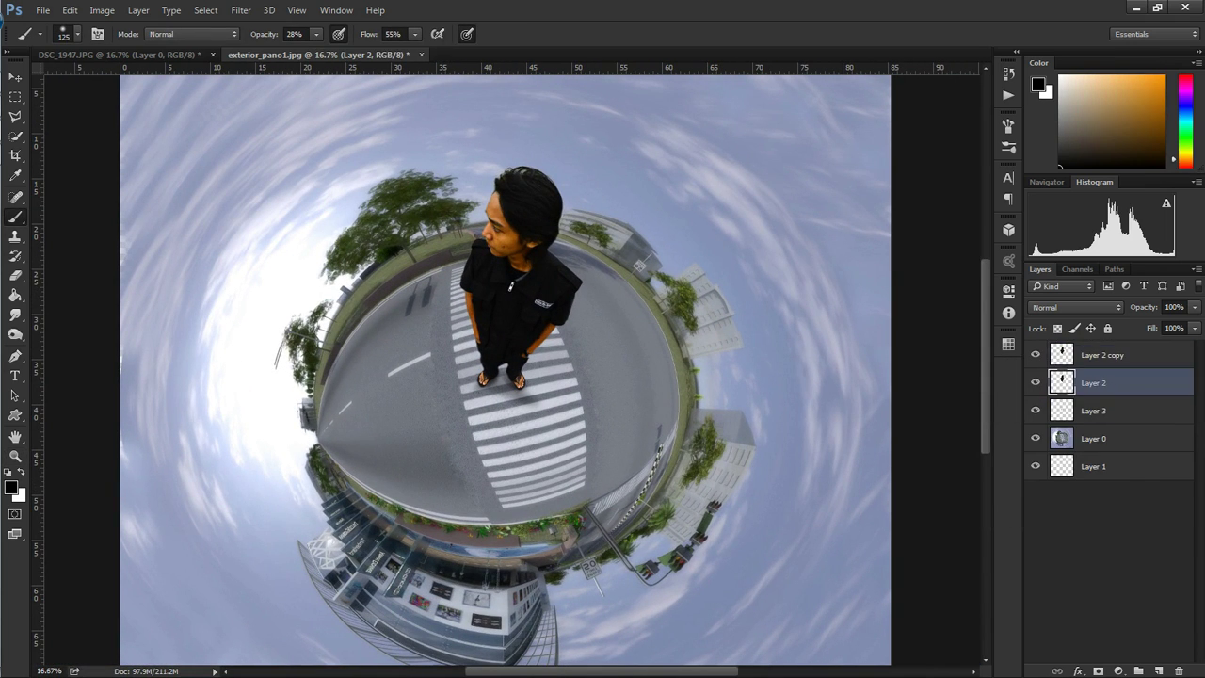
key(0)
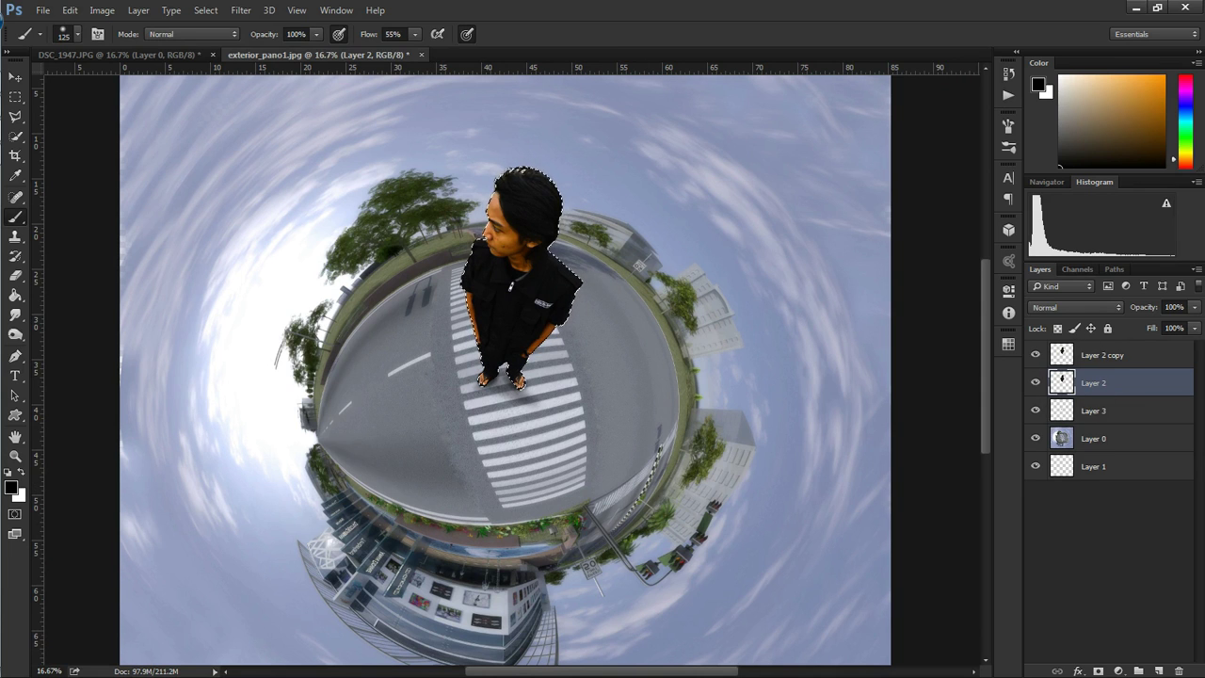
key(shift+0)
click(75, 34)
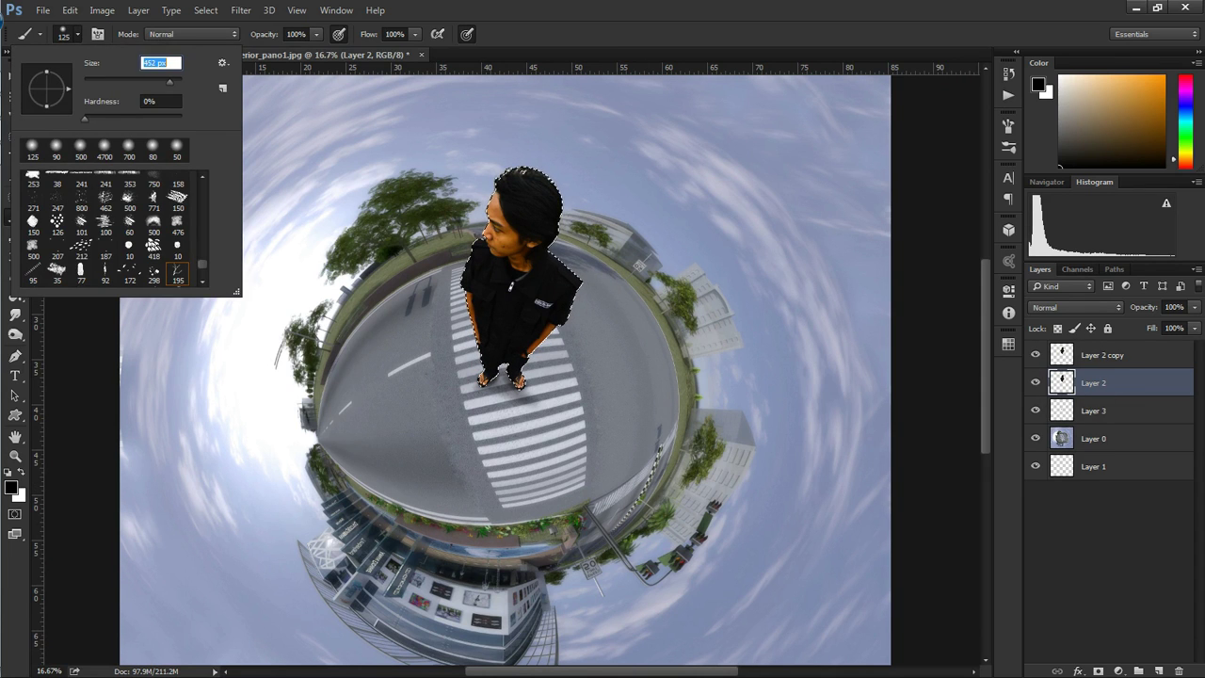
Paint the selected person solid black with a 452 brush, hide the copy, and deselect.
key(Return)
mouse_move(523, 198)
mouse_down()
mouse_move(509, 310)
mouse_move(555, 290)
mouse_up()
click(1035, 355)
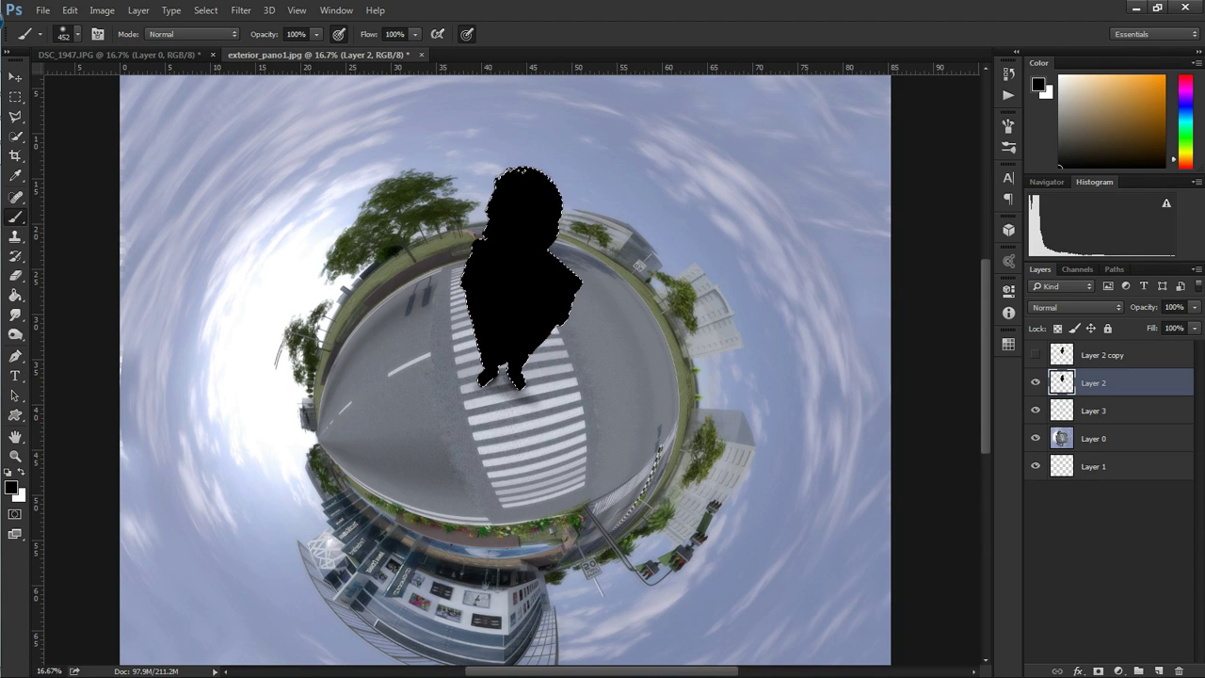
key(ctrl+d)
Flip and skew the black silhouette into a shadow stretching down-right from the feet.
key(ctrl+t)
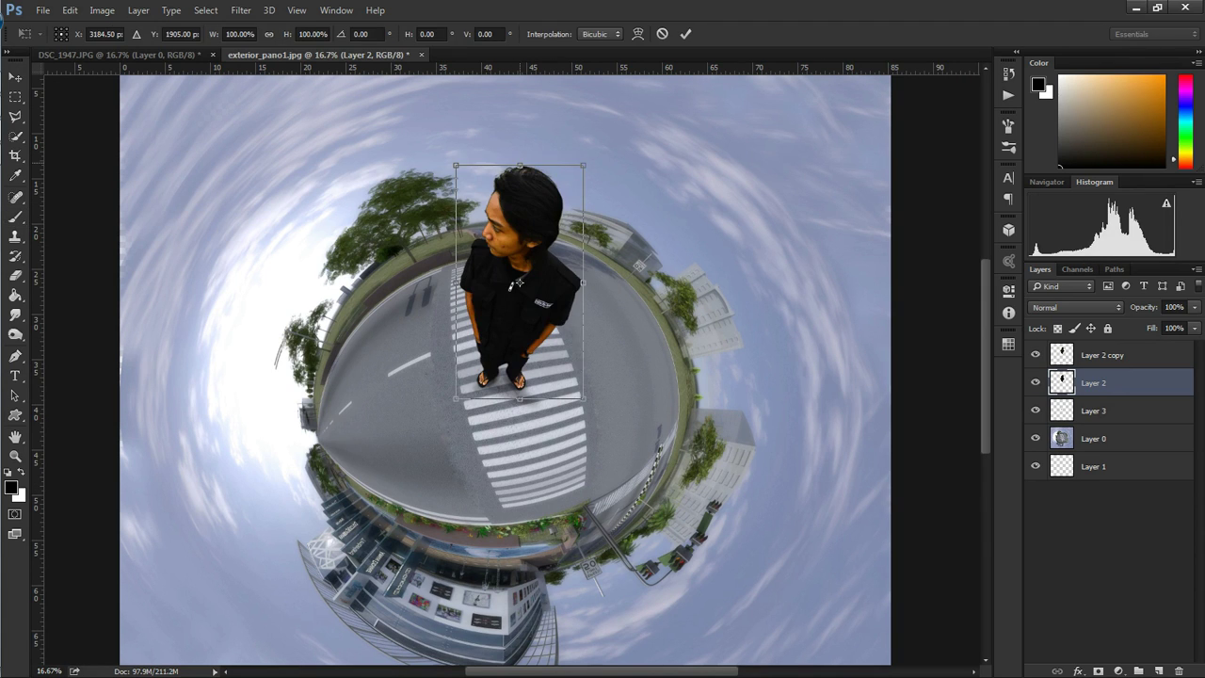
mouse_move(519, 165)
mouse_down()
mouse_move(659, 539)
mouse_move(635, 539)
mouse_move(590, 498)
mouse_move(583, 488)
mouse_move(605, 486)
mouse_move(565, 438)
mouse_move(593, 474)
mouse_move(576, 466)
mouse_move(565, 488)
mouse_move(579, 425)
mouse_up()
mouse_move(476, 349)
mouse_down()
mouse_move(468, 376)
mouse_move(469, 350)
mouse_up()
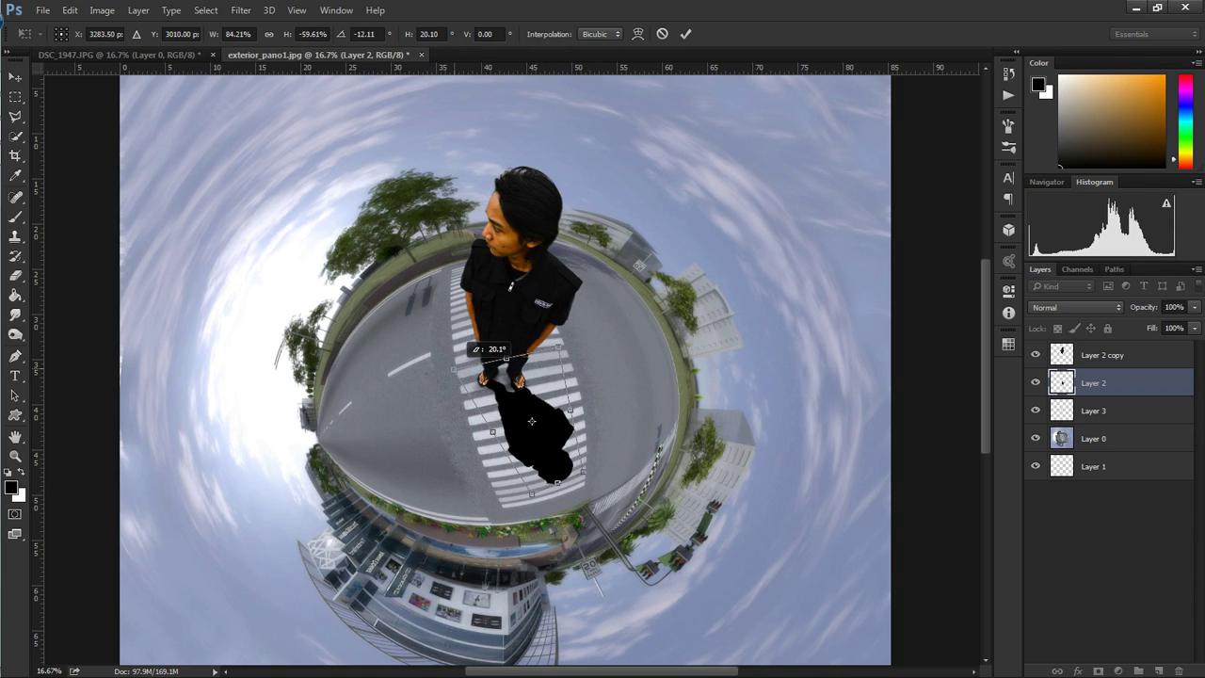
drag(557, 482, 556, 490)
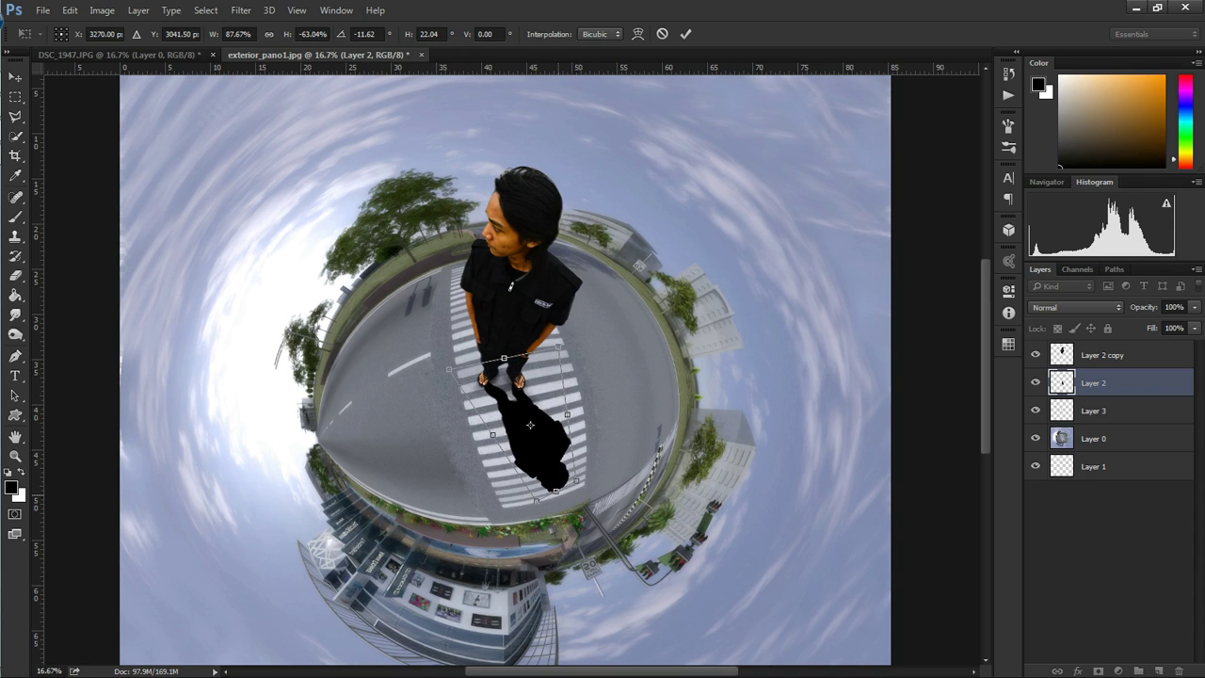
drag(578, 480, 578, 482)
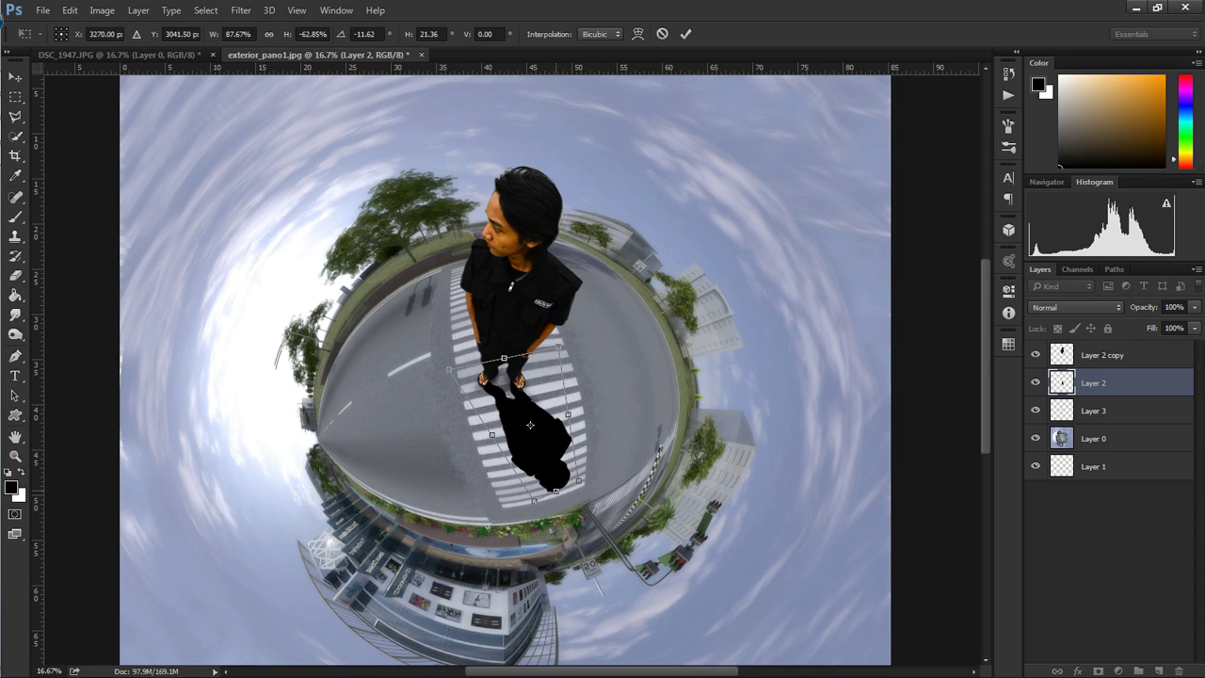
key(Return)
Set the shadow layer to Multiply and lower its opacity to 31%.
key(b)
click(1076, 307)
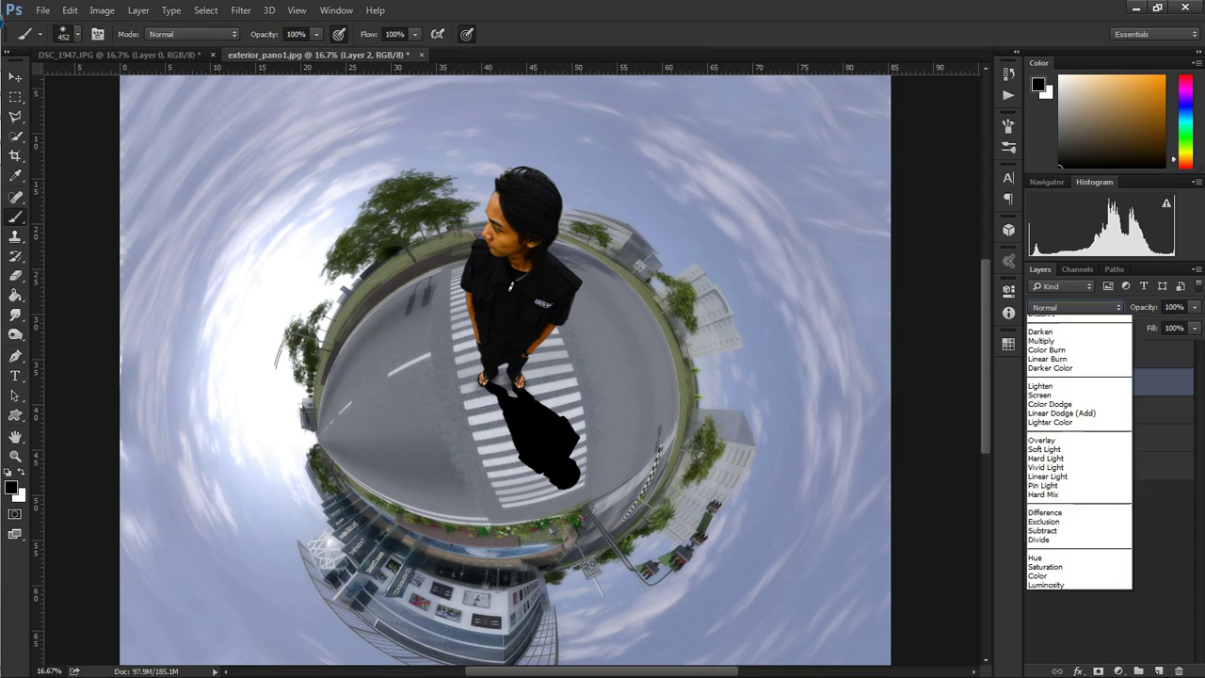
click(1042, 341)
drag(1144, 307, 1111, 307)
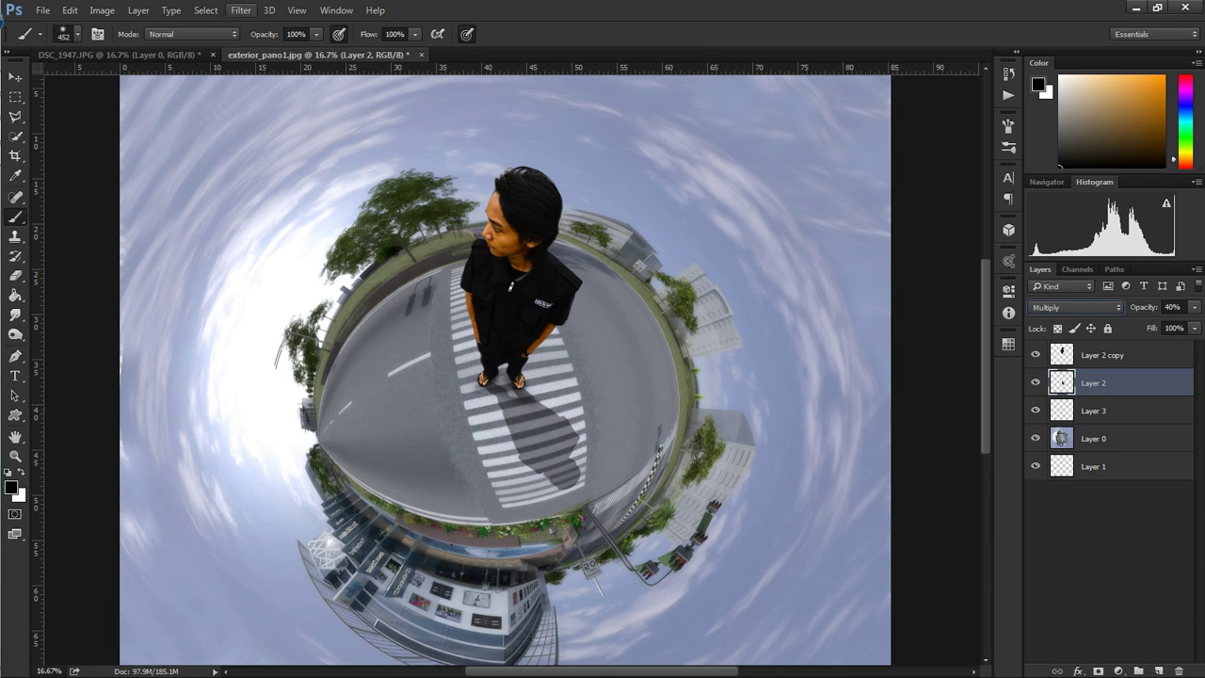
Soften the shadow with a Gaussian Blur.
click(240, 11)
click(471, 233)
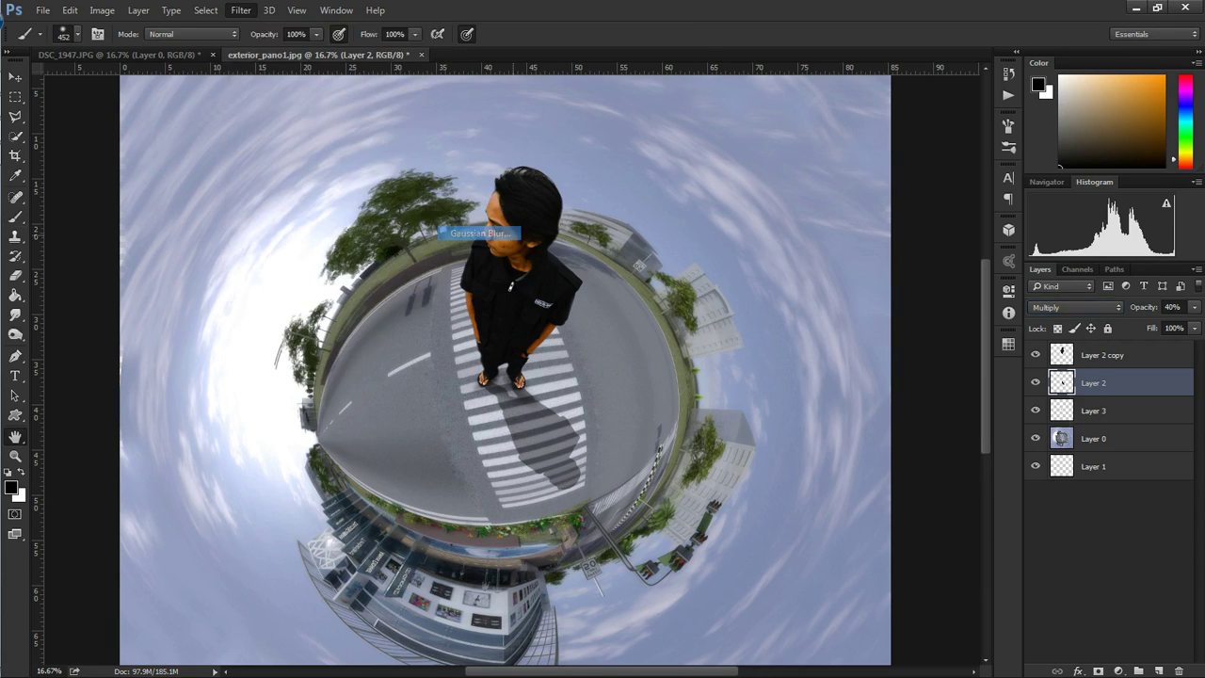
drag(927, 441, 935, 441)
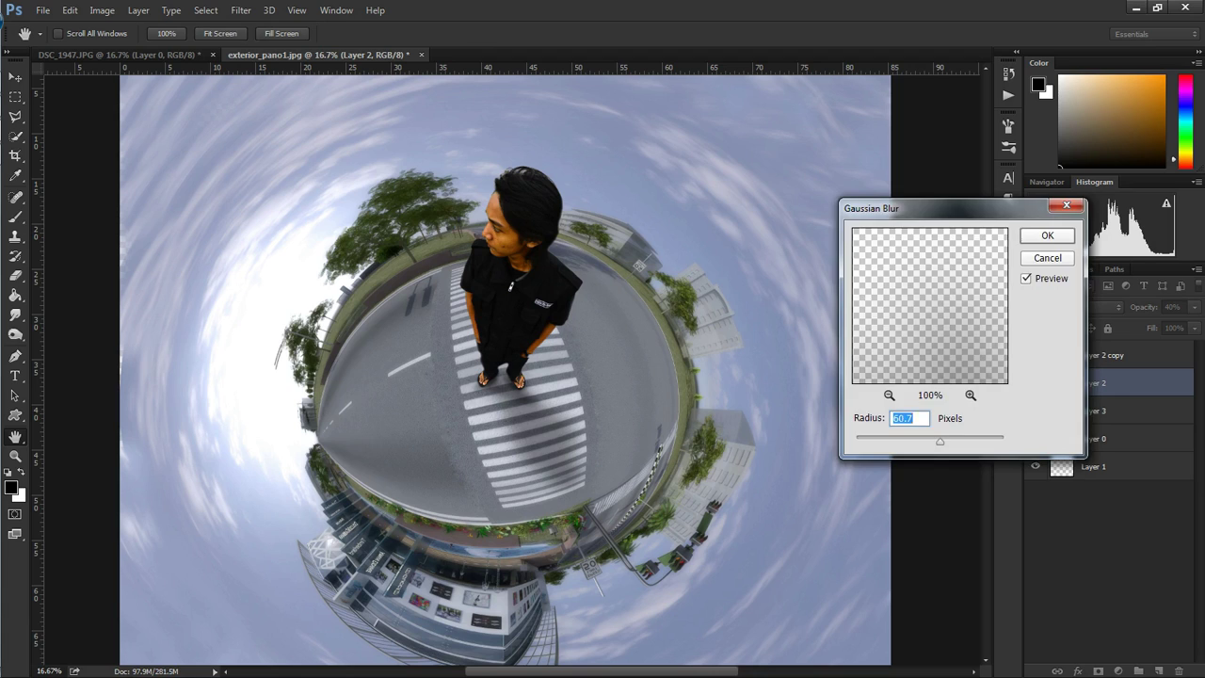
key(Return)
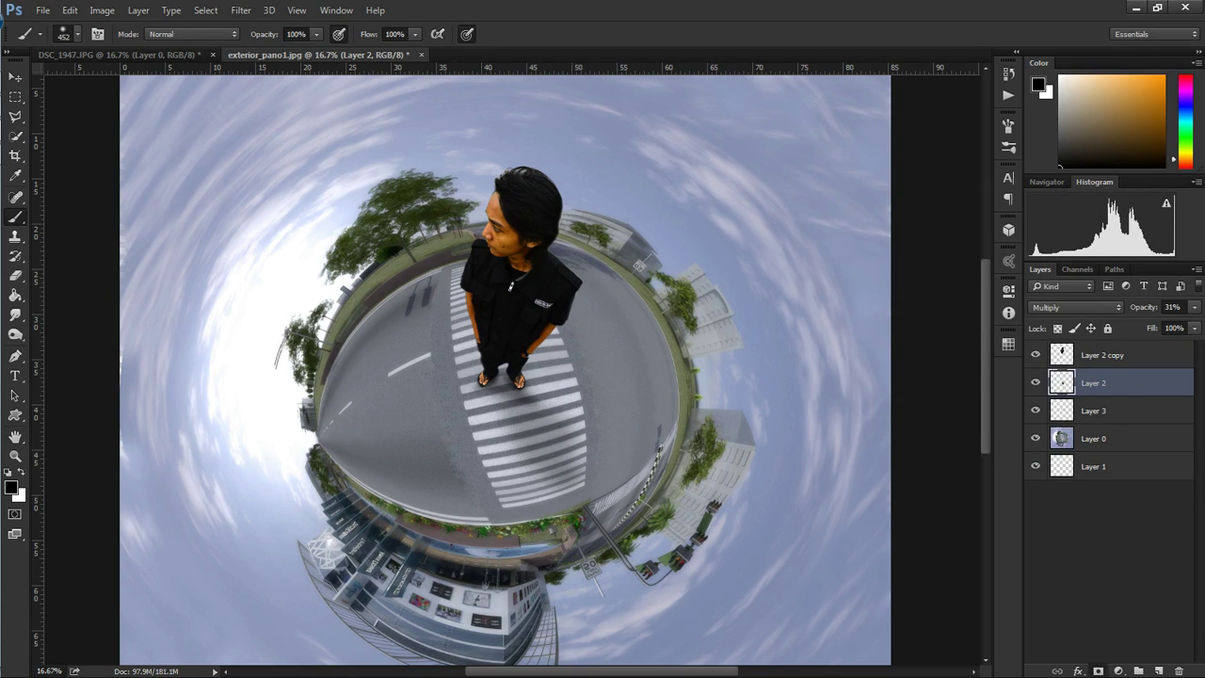
Add a layer mask to the shadow and fade it with a black-to-white gradient.
click(1098, 671)
right_click(15, 295)
click(80, 291)
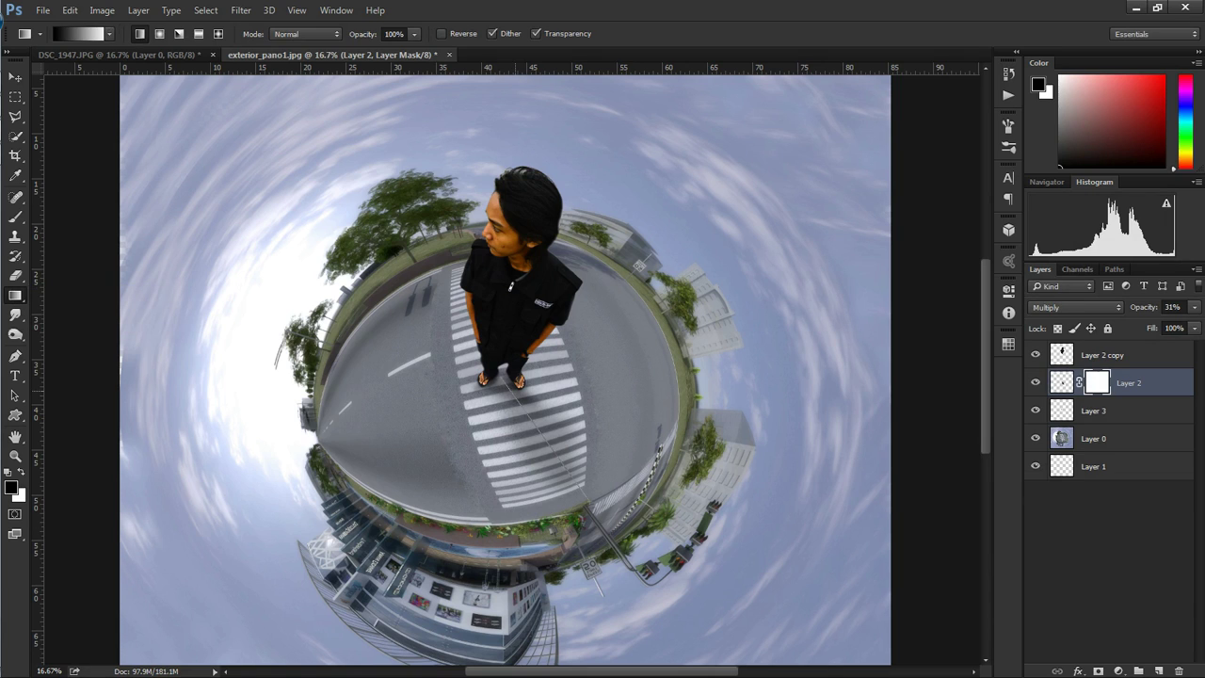
drag(508, 404, 583, 494)
key(ctrl+z)
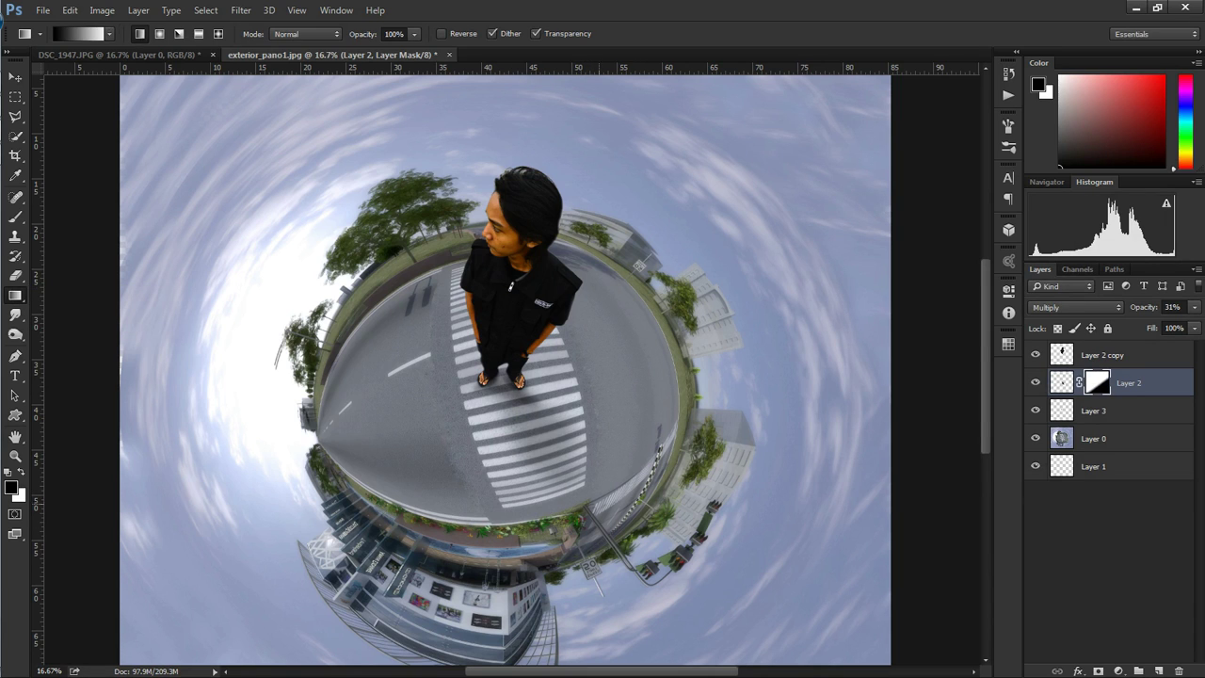
key(ctrl+minus)
key(alt+bracketright)
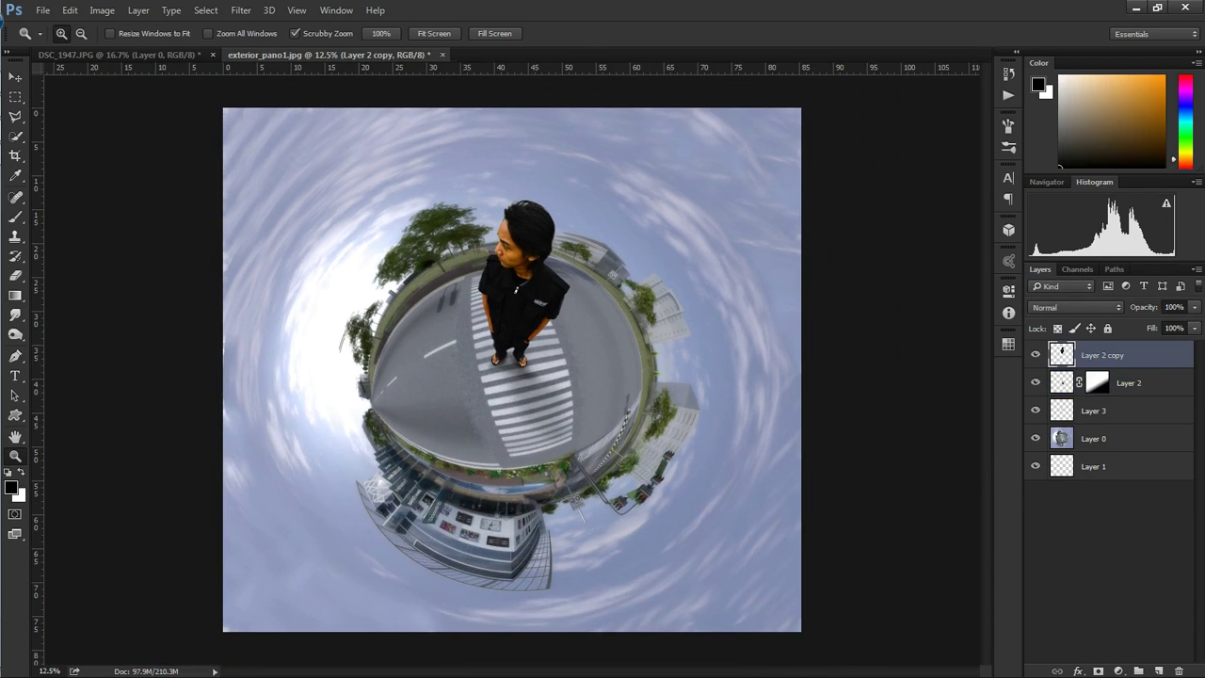
Create a new layer filled with black for the flare.
key(v)
click(1119, 670)
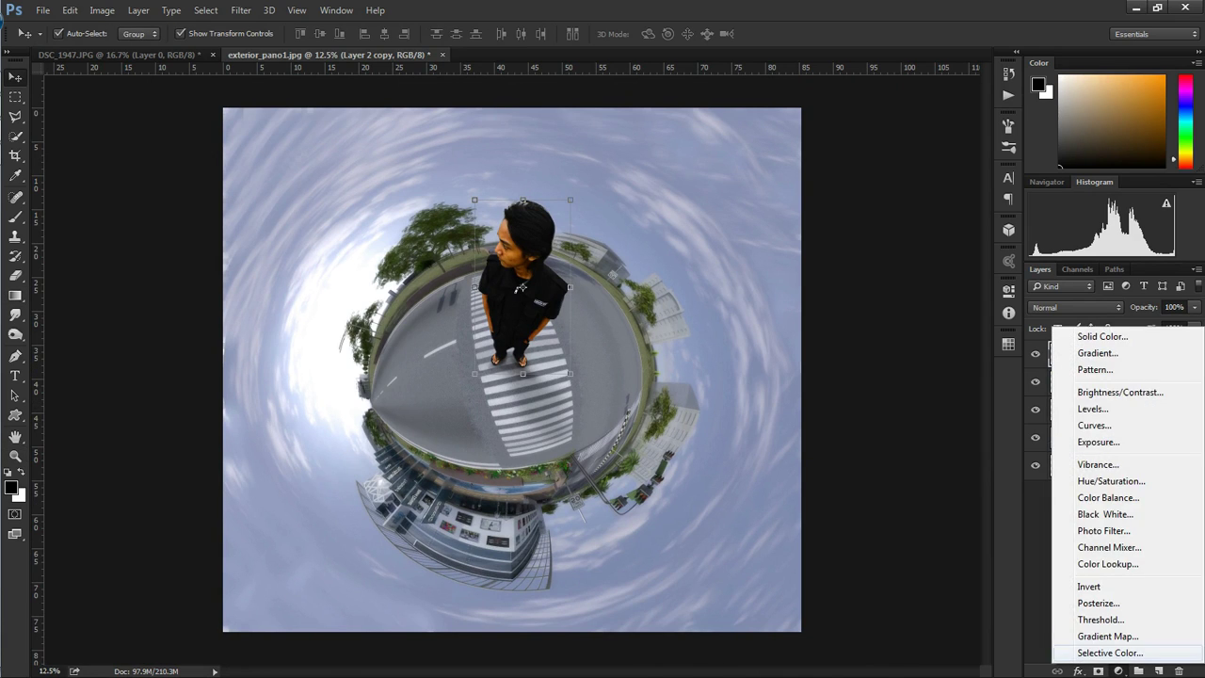
key(Escape)
click(1159, 671)
key(g)
key(shift+g)
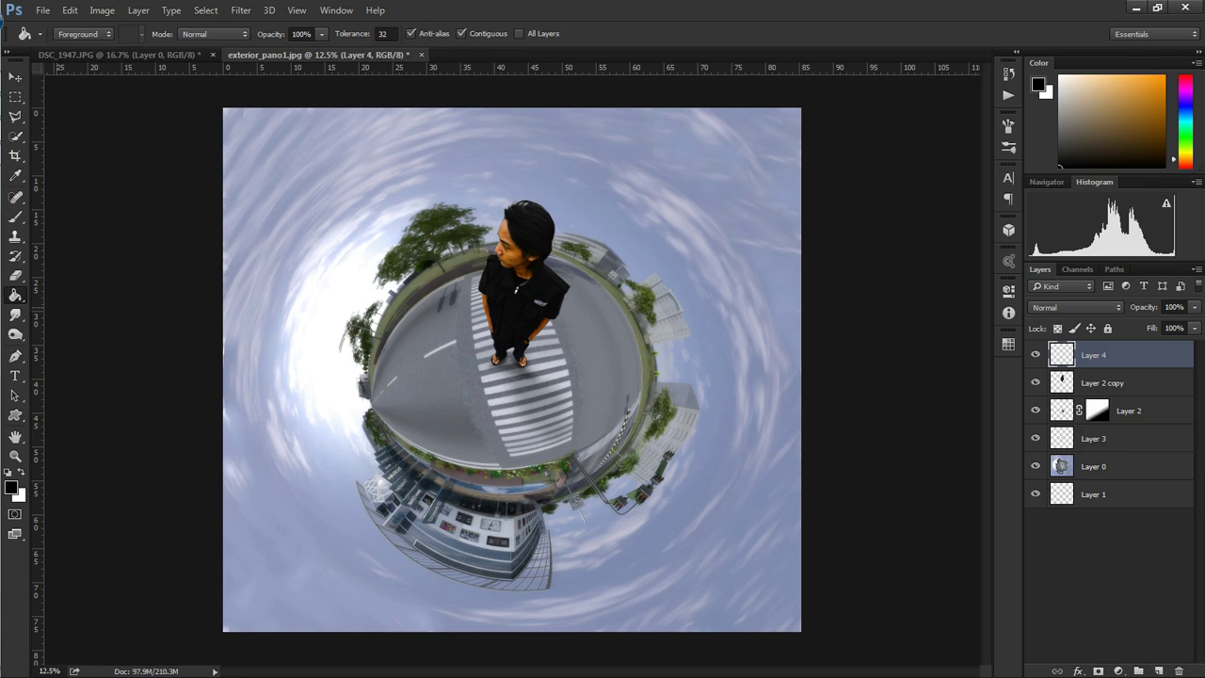
key(alt+BackSpace)
text(v)
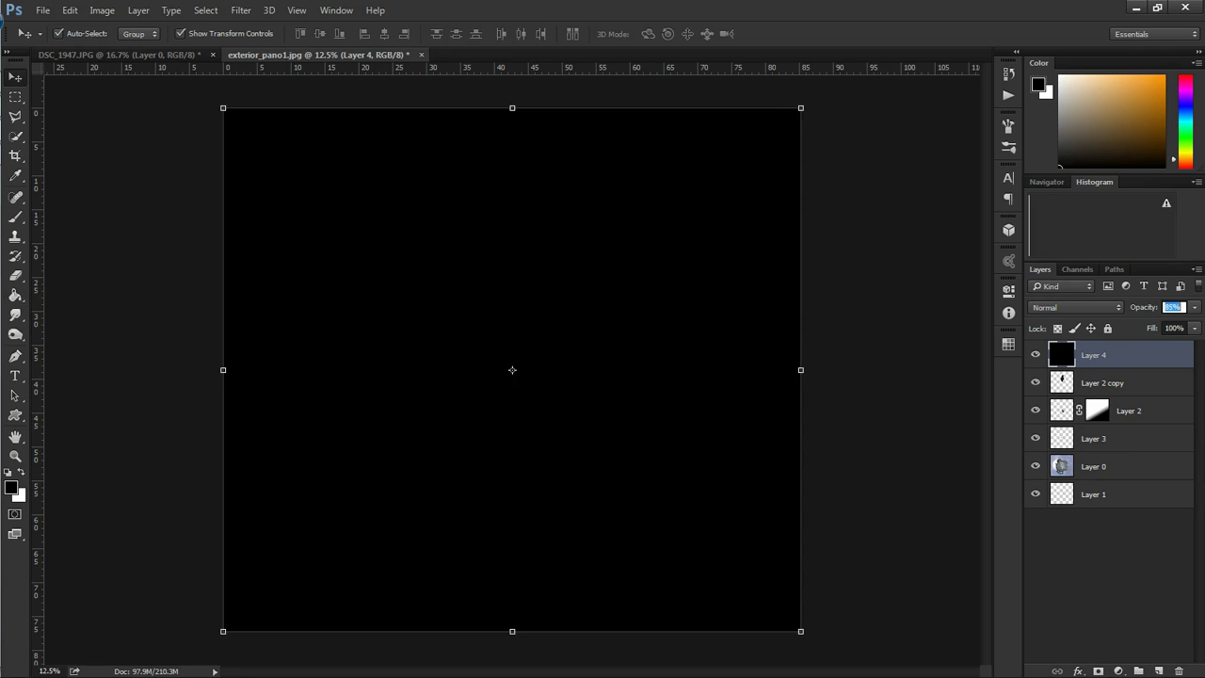
text(0)
key(Return)
Render a lens flare on the black layer, blend it in Screen mode, and nudge it into place.
click(241, 10)
mouse_move(254, 248)
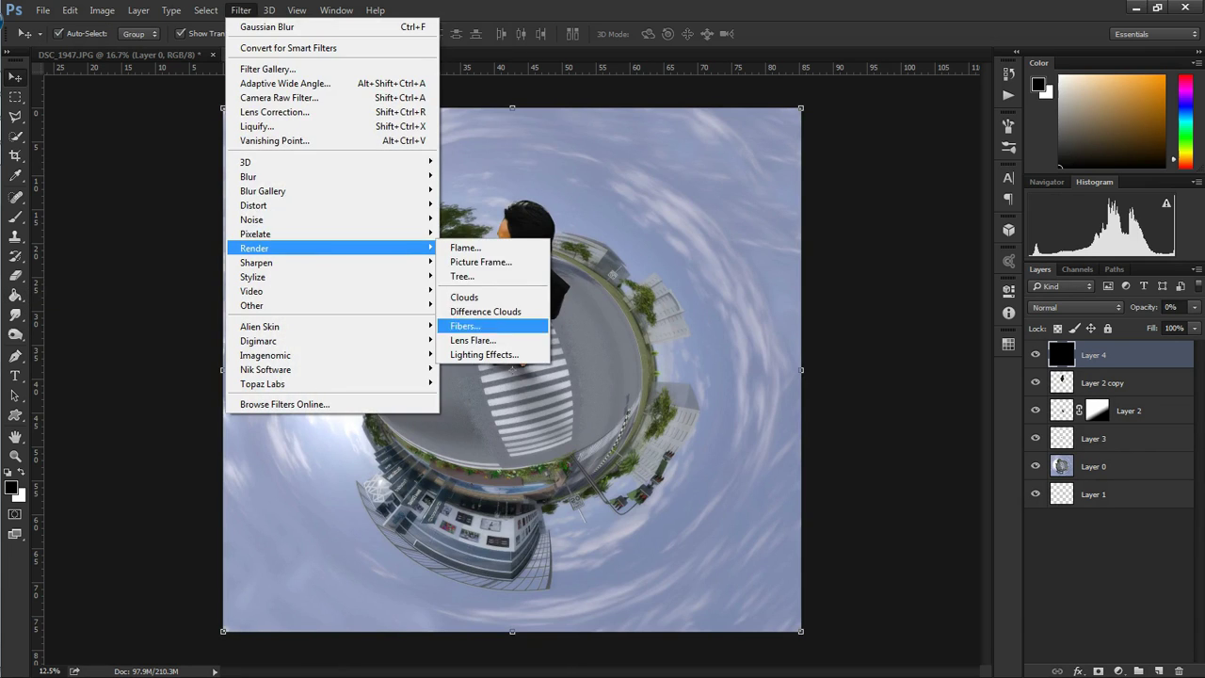
click(472, 340)
drag(830, 407, 828, 409)
click(1033, 342)
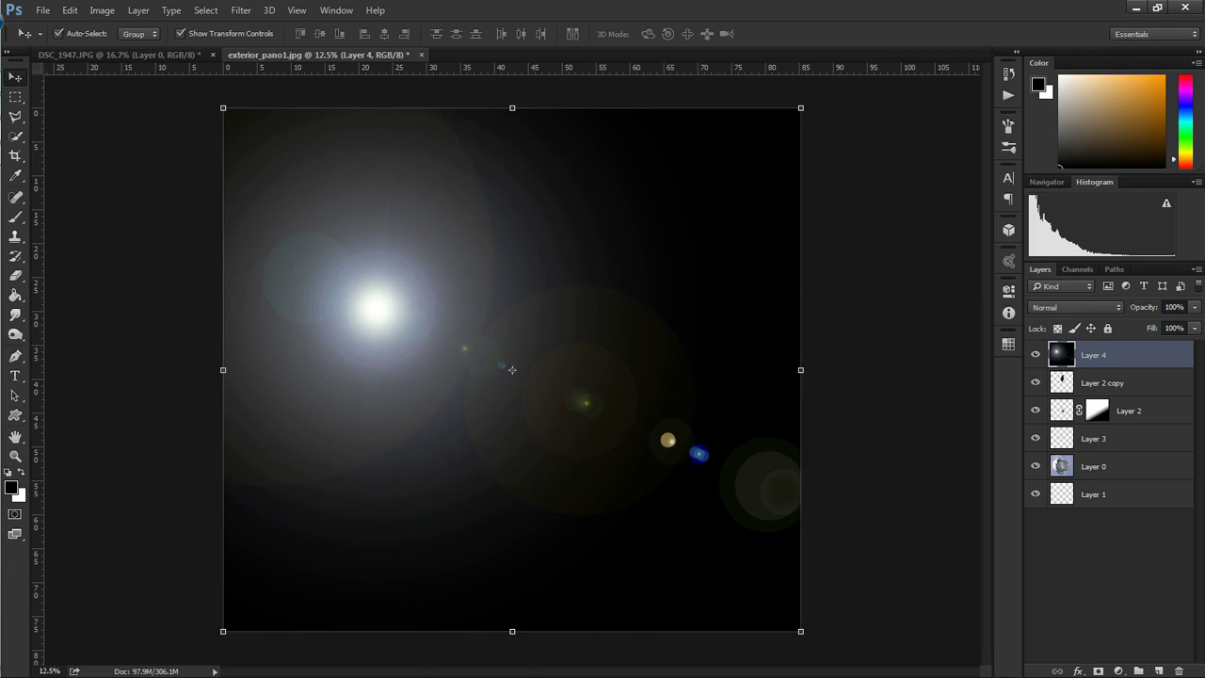
click(1076, 307)
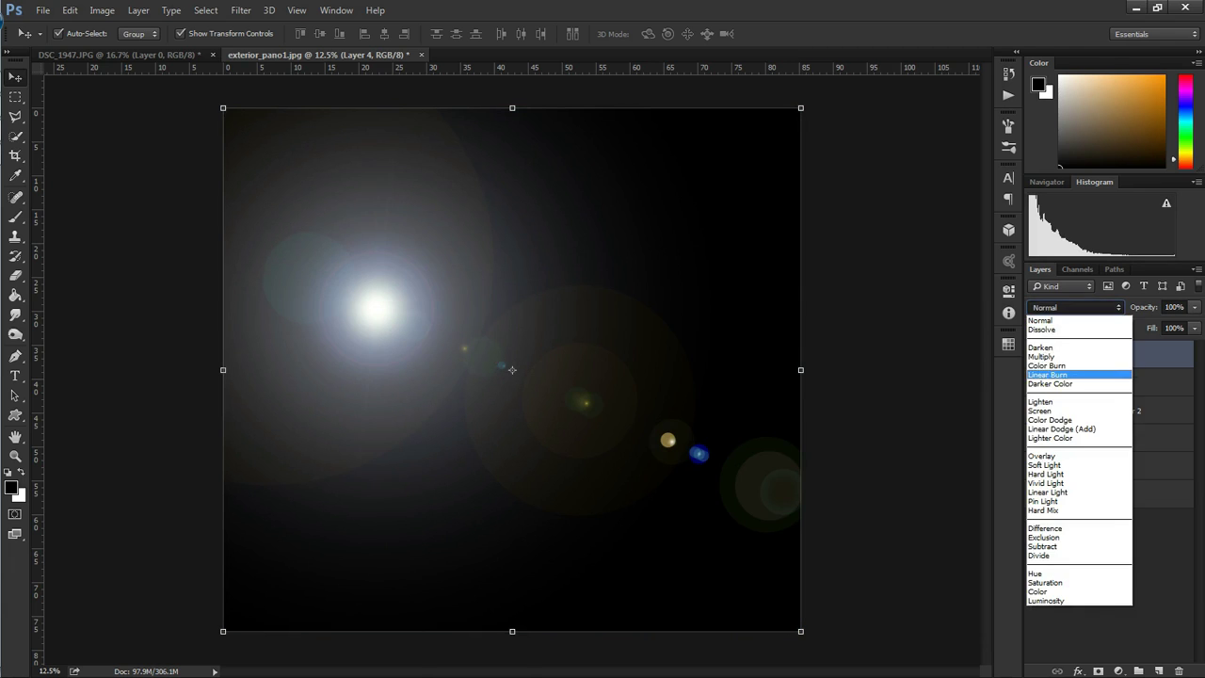
click(1041, 411)
drag(525, 322, 518, 320)
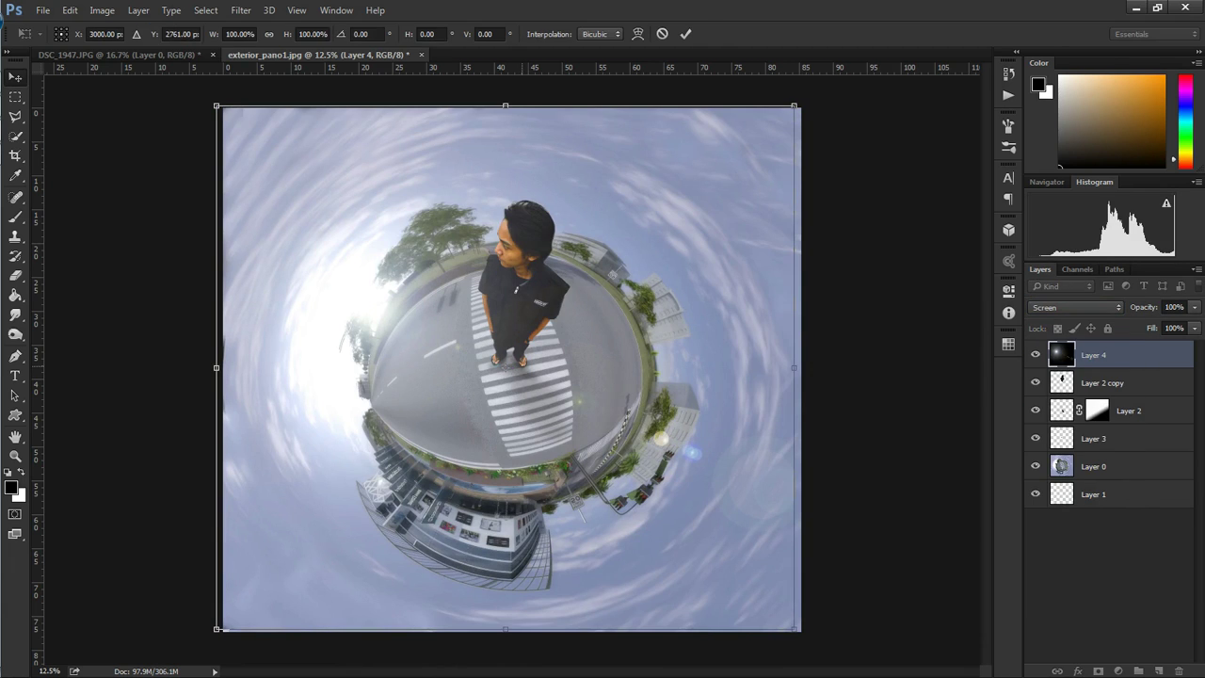
click(1102, 382)
click(1118, 670)
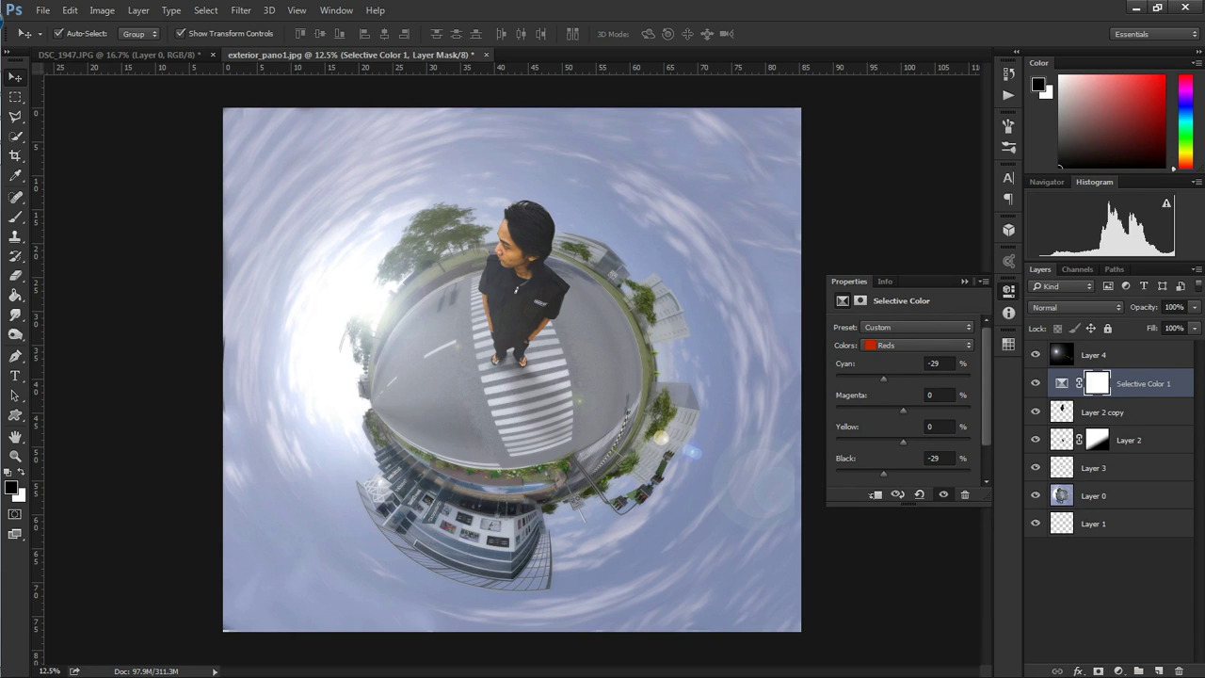
In the Selective Color layer, reduce yellow in the Blues.
click(919, 345)
click(895, 429)
mouse_move(903, 442)
mouse_down()
mouse_move(881, 442)
mouse_move(953, 379)
mouse_up()
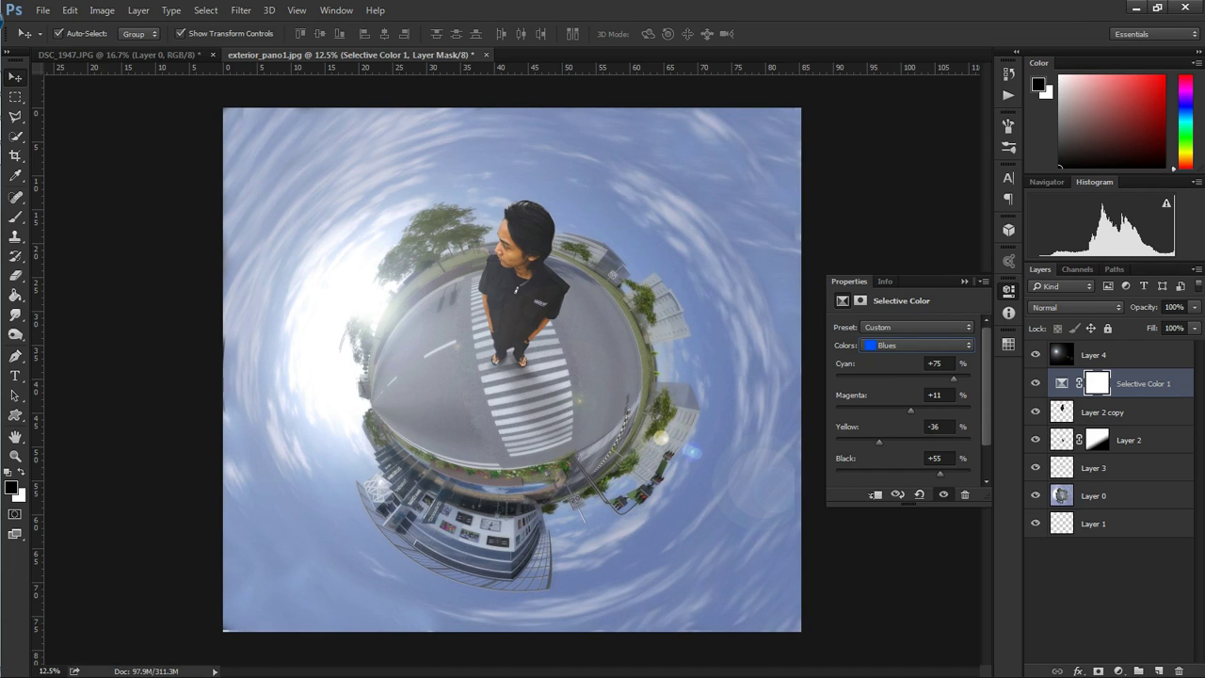
Add a Warming Filter (85) Photo Filter above Layer 2 copy at 41% density.
click(1103, 412)
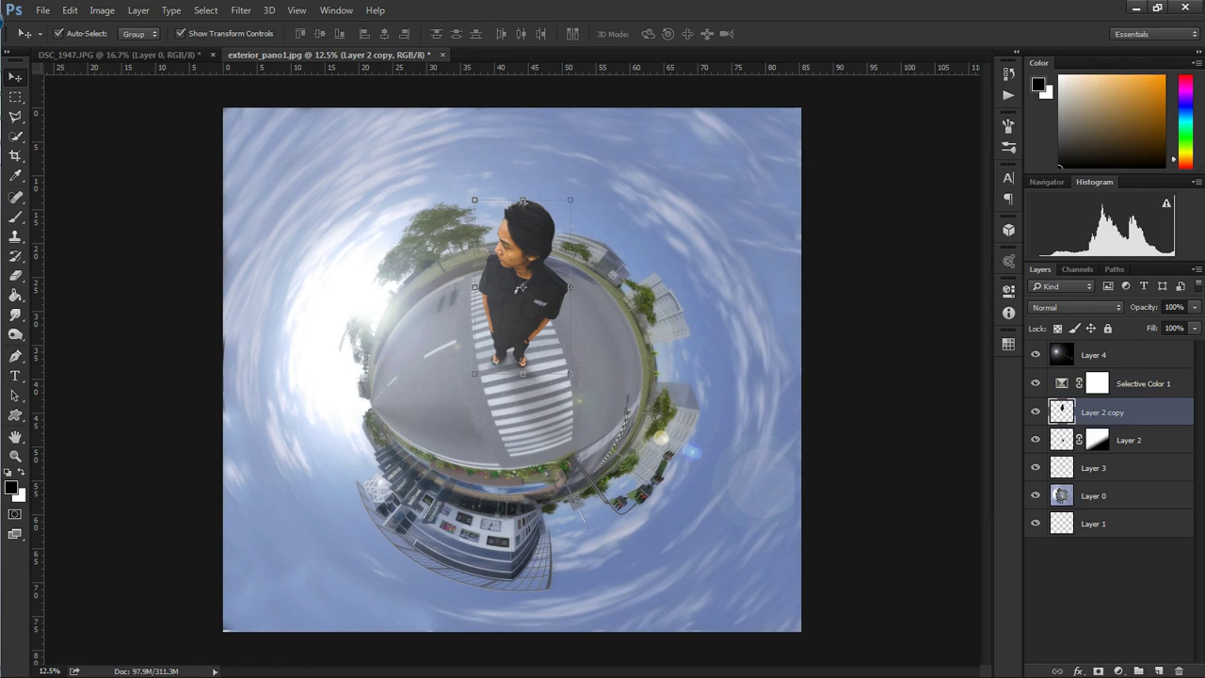
click(1119, 671)
click(1104, 537)
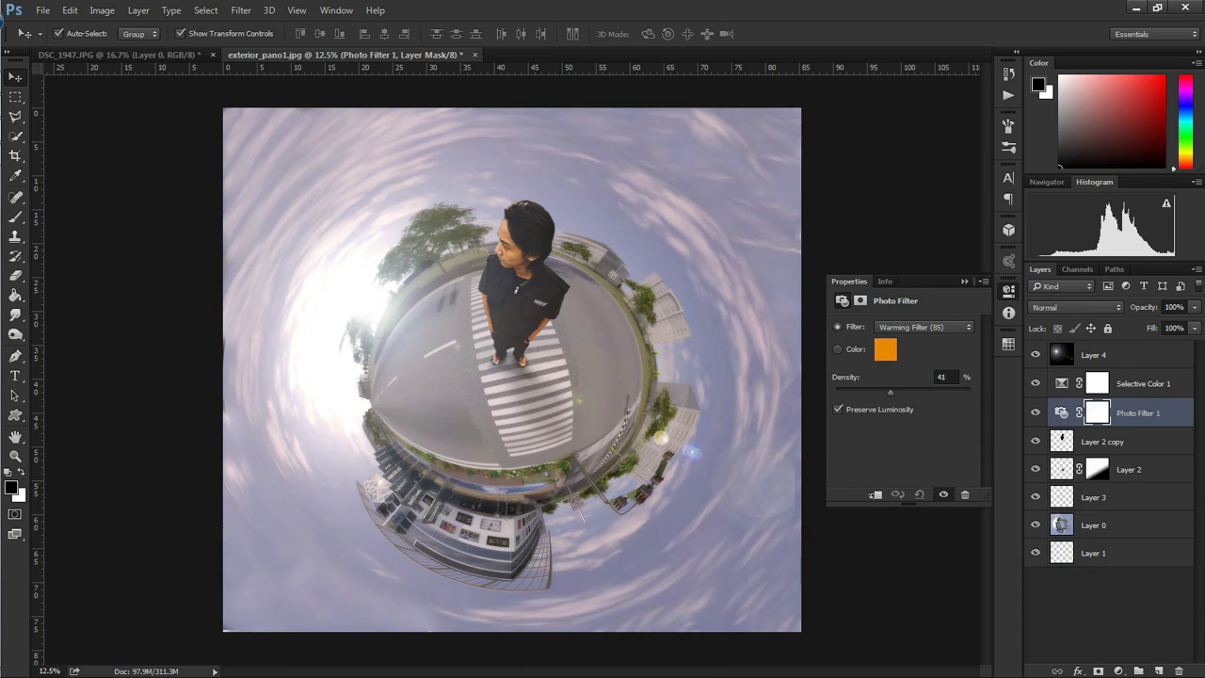
drag(890, 391, 917, 392)
Add a second warming Photo Filter at 94%, clipped to the flare layer Layer 4.
click(1103, 383)
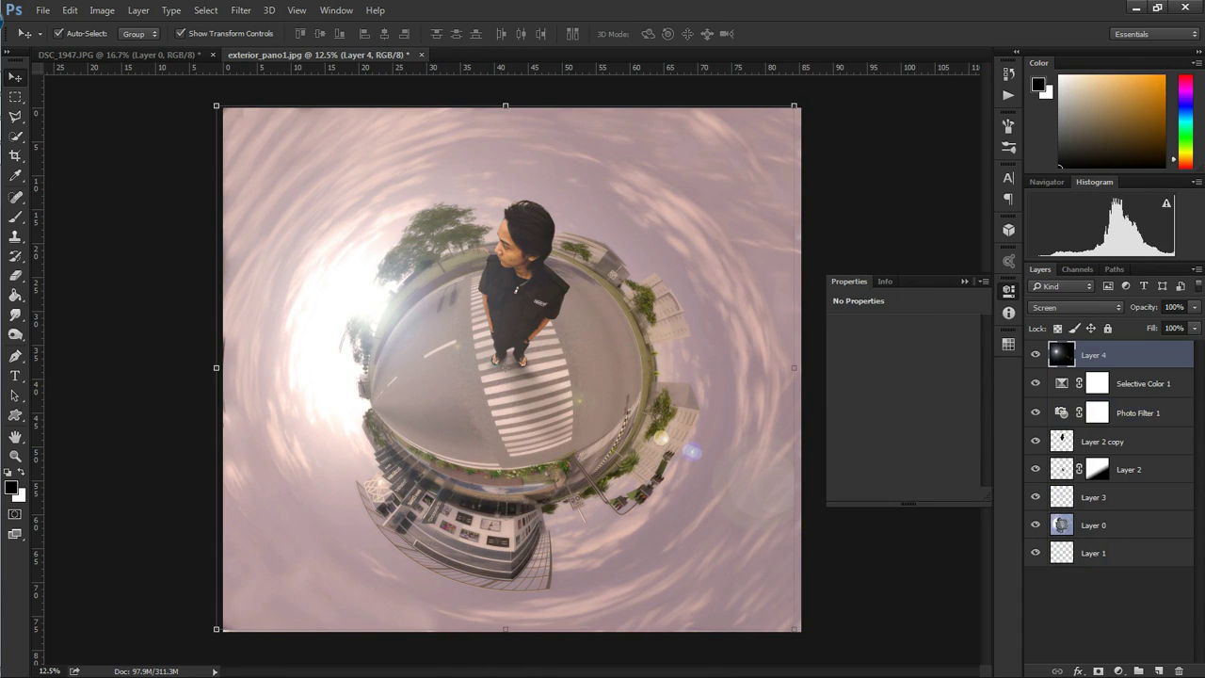
click(1119, 671)
click(1093, 533)
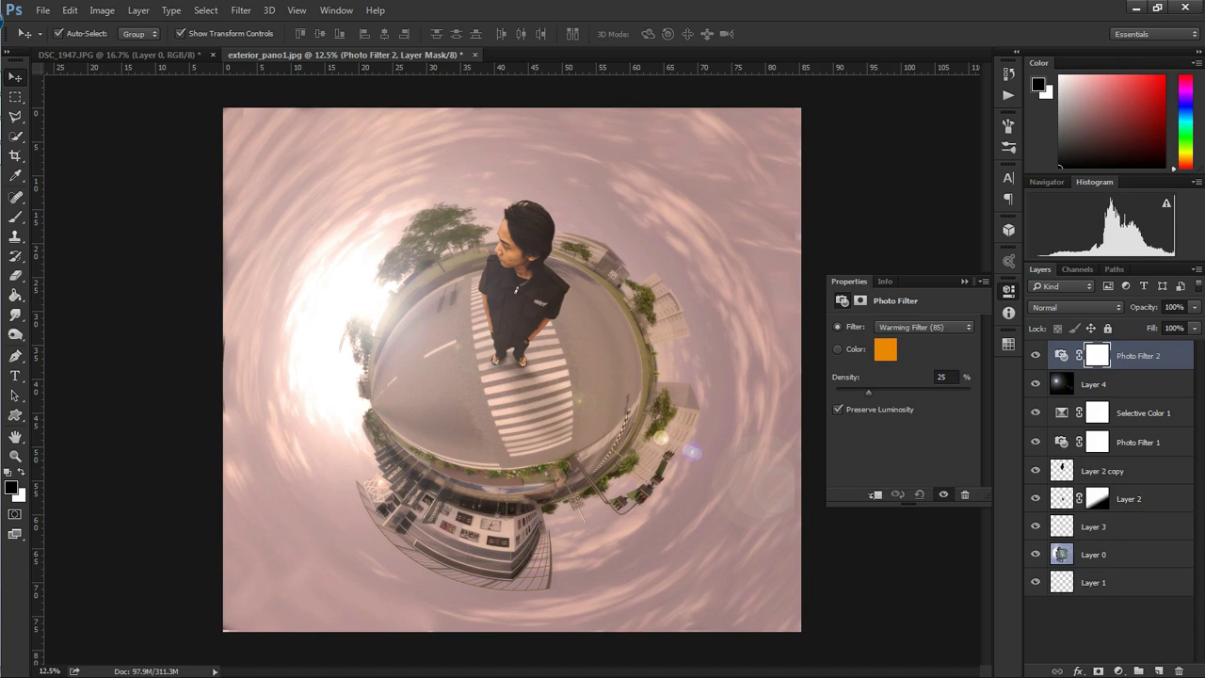
key(ctrl+alt+g)
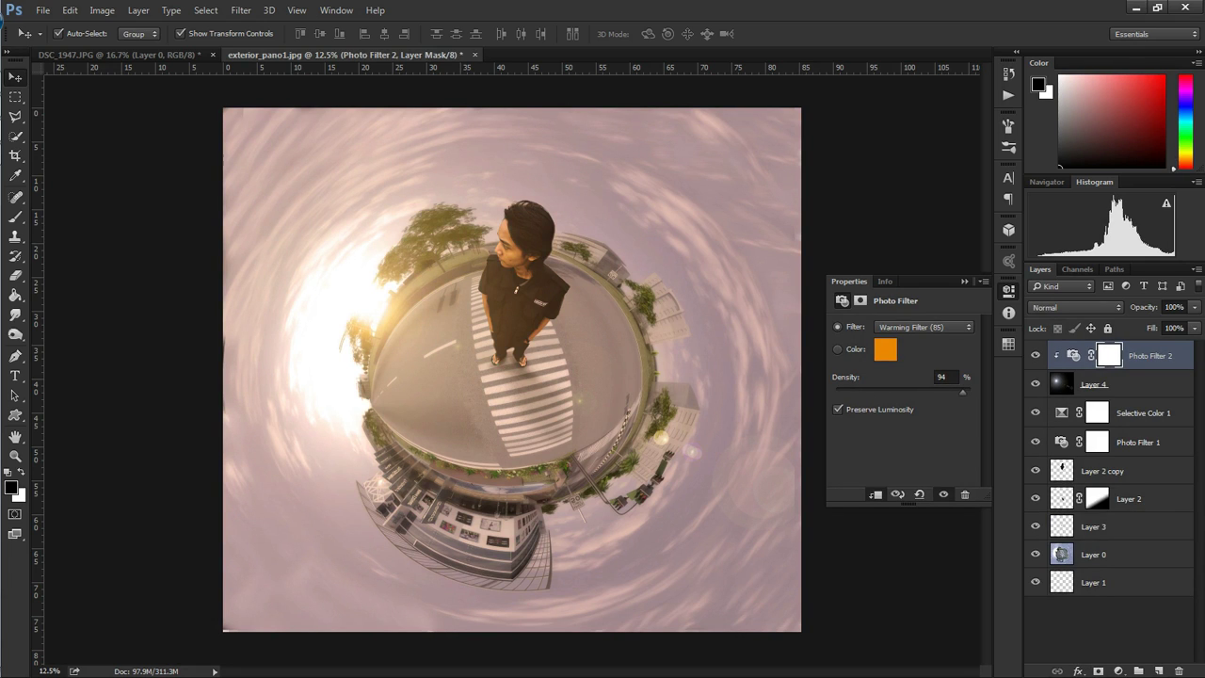
click(1008, 291)
click(1094, 470)
click(1078, 671)
Briefly check the person's layer style on Layer 2 copy, then zoom in on the person.
click(1092, 488)
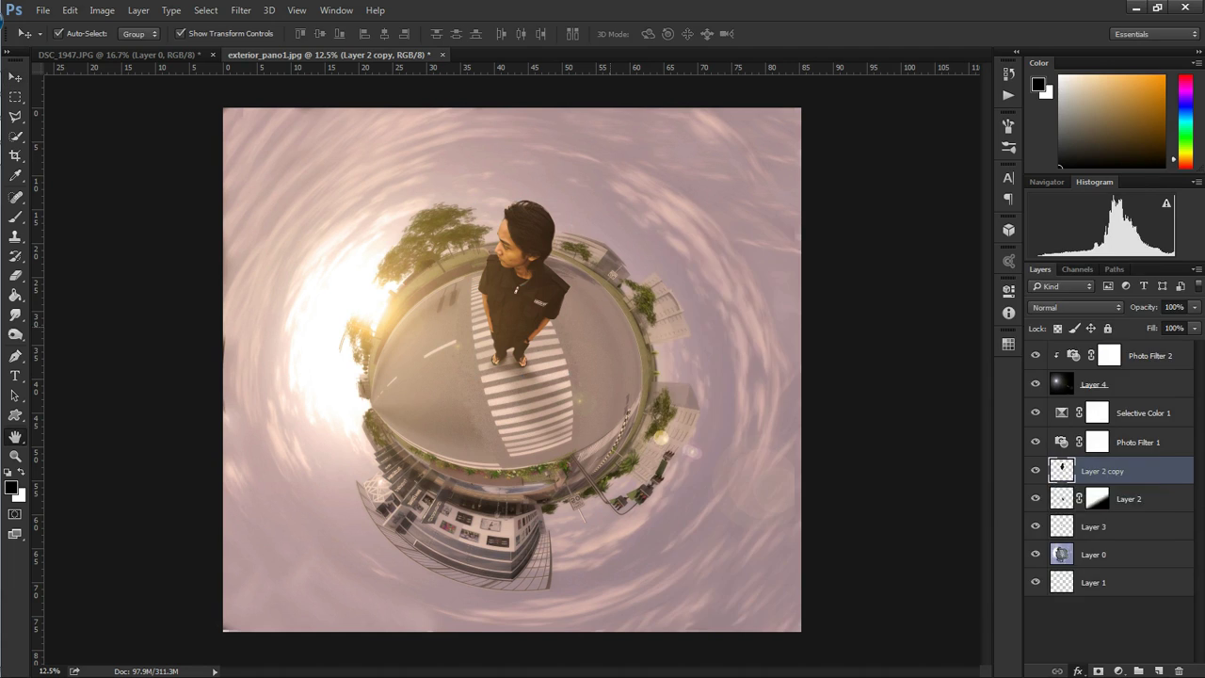
click(1157, 235)
key(z)
click(537, 283)
key(v)
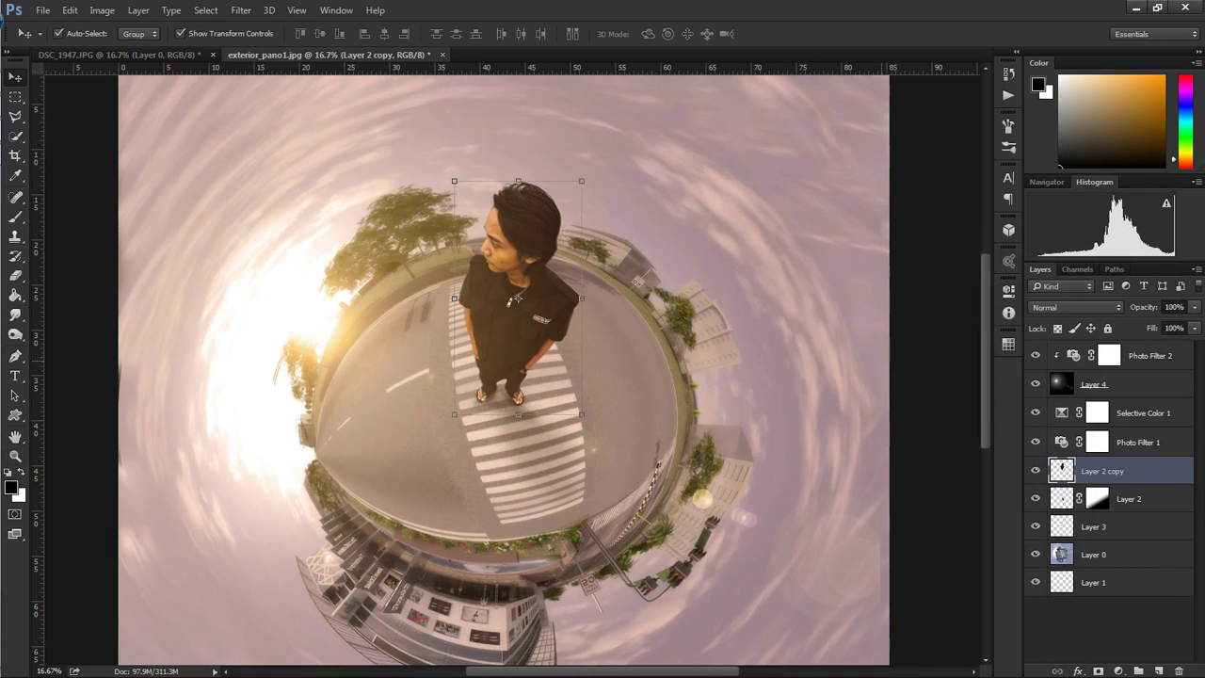
Add an Inner Shadow to the person using a golden colour sampled from the sunlit area.
click(1078, 671)
click(1115, 485)
click(708, 367)
click(964, 285)
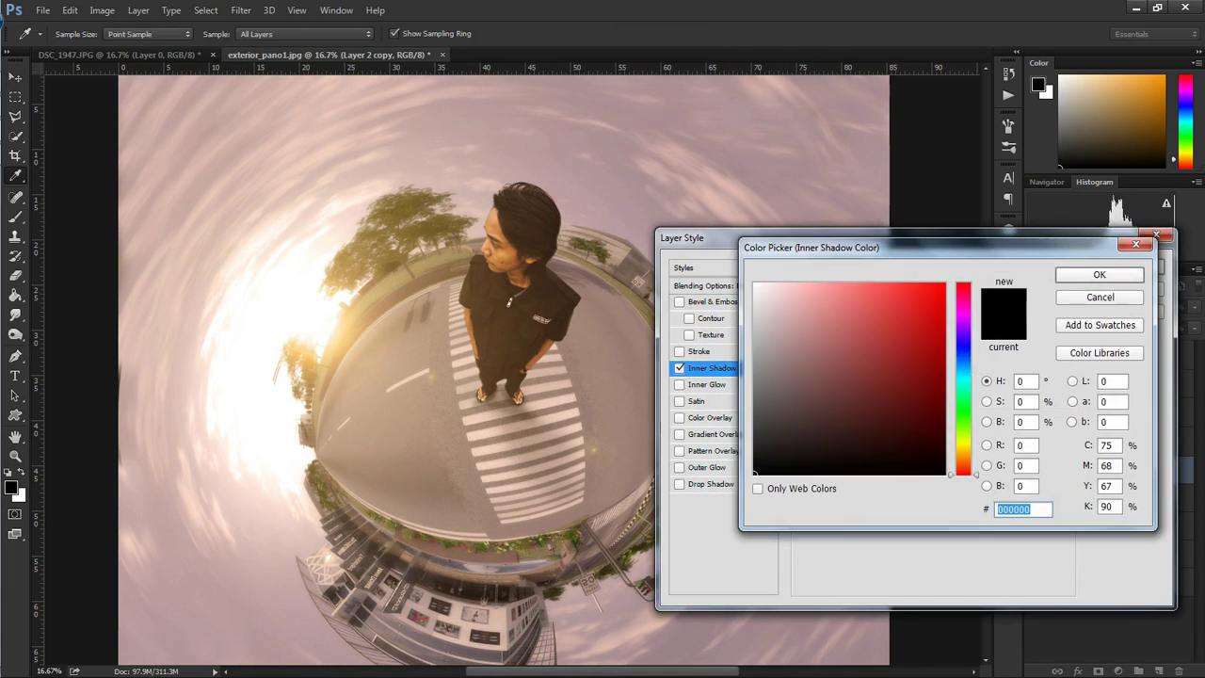
click(325, 320)
click(1099, 274)
Set the Inner Shadow to Linear Dodge (Add), angle 157, distance 24, size 40, opacity 49%.
click(904, 289)
click(904, 401)
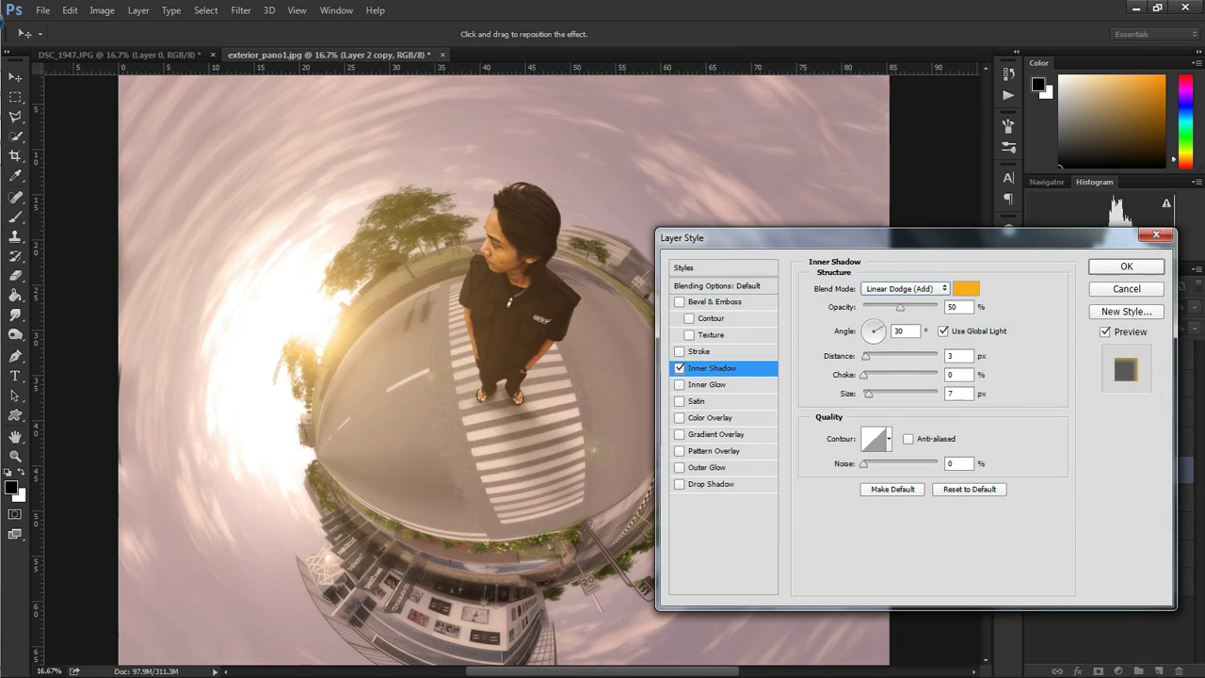
drag(476, 358, 466, 354)
drag(868, 394, 883, 359)
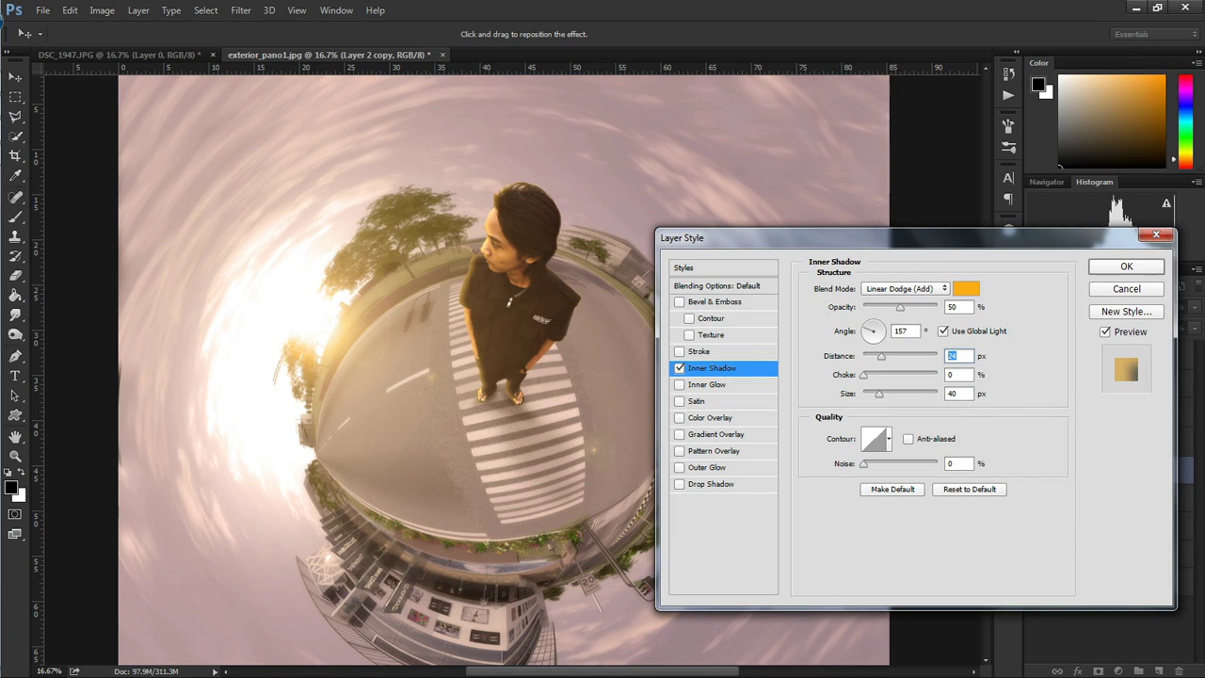
drag(900, 307, 911, 307)
click(1126, 267)
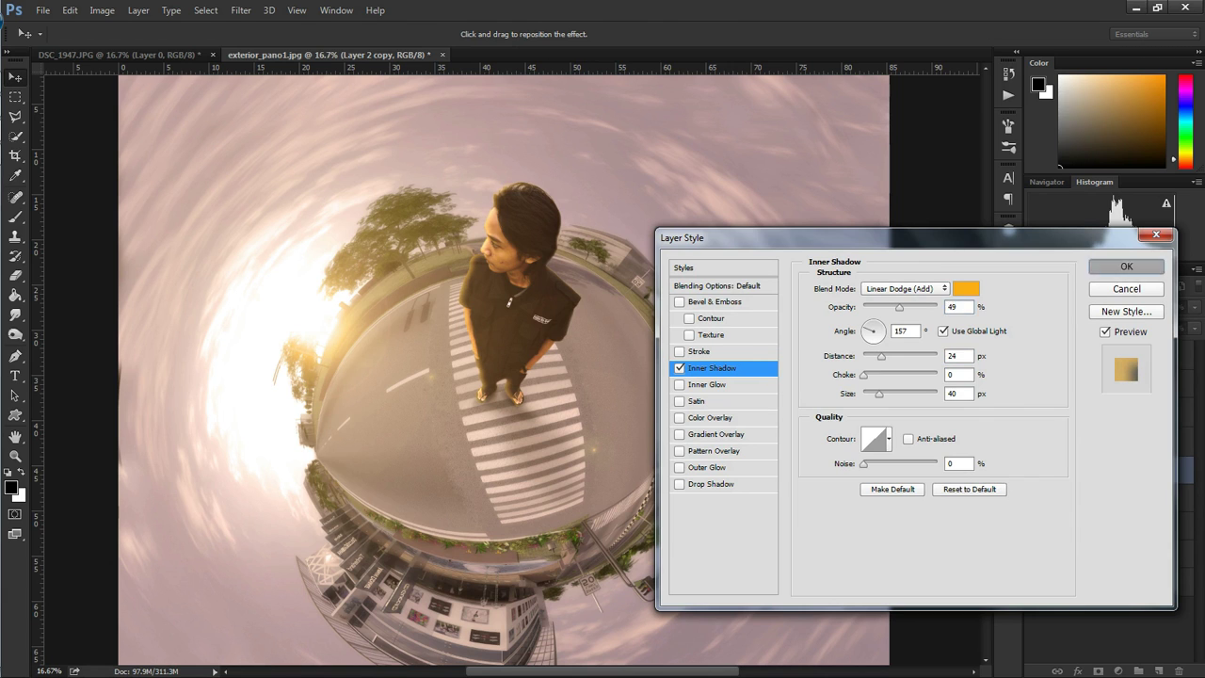
click(1093, 384)
click(1143, 412)
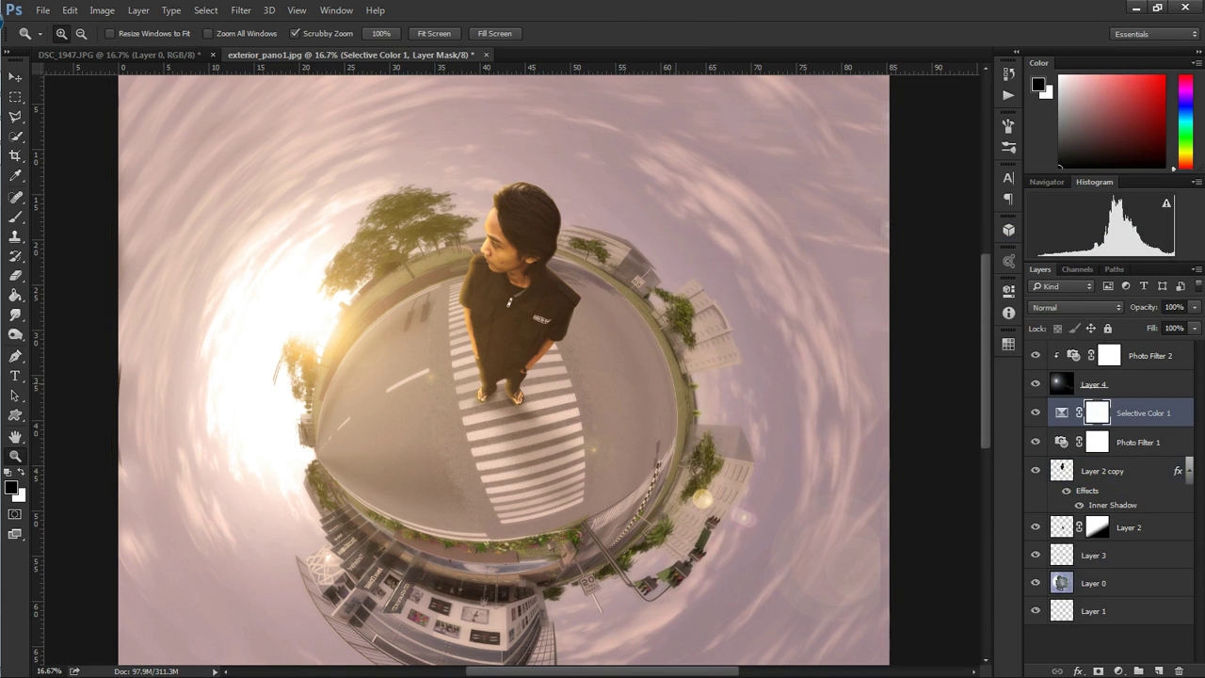
scroll(552, 282, down, 1)
Stamp all visible layers into a merged Layer 5 and open it in the Camera Raw Filter.
click(1151, 356)
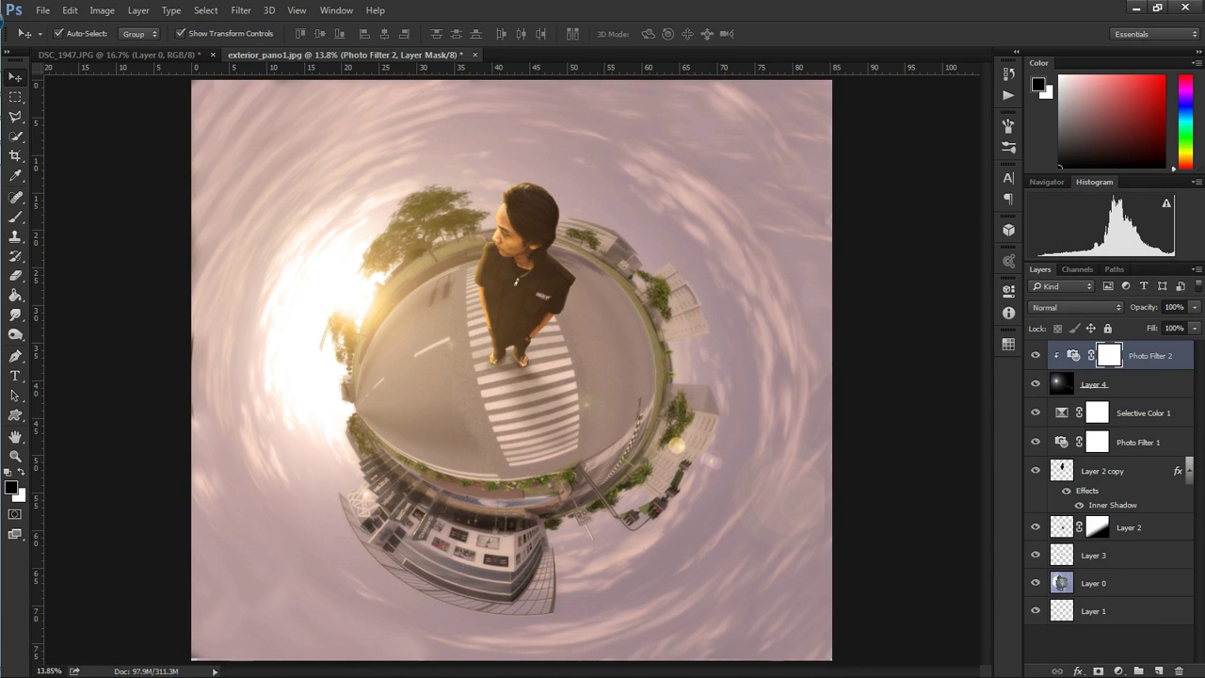
key(ctrl+shift+alt+e)
key(alt+t)
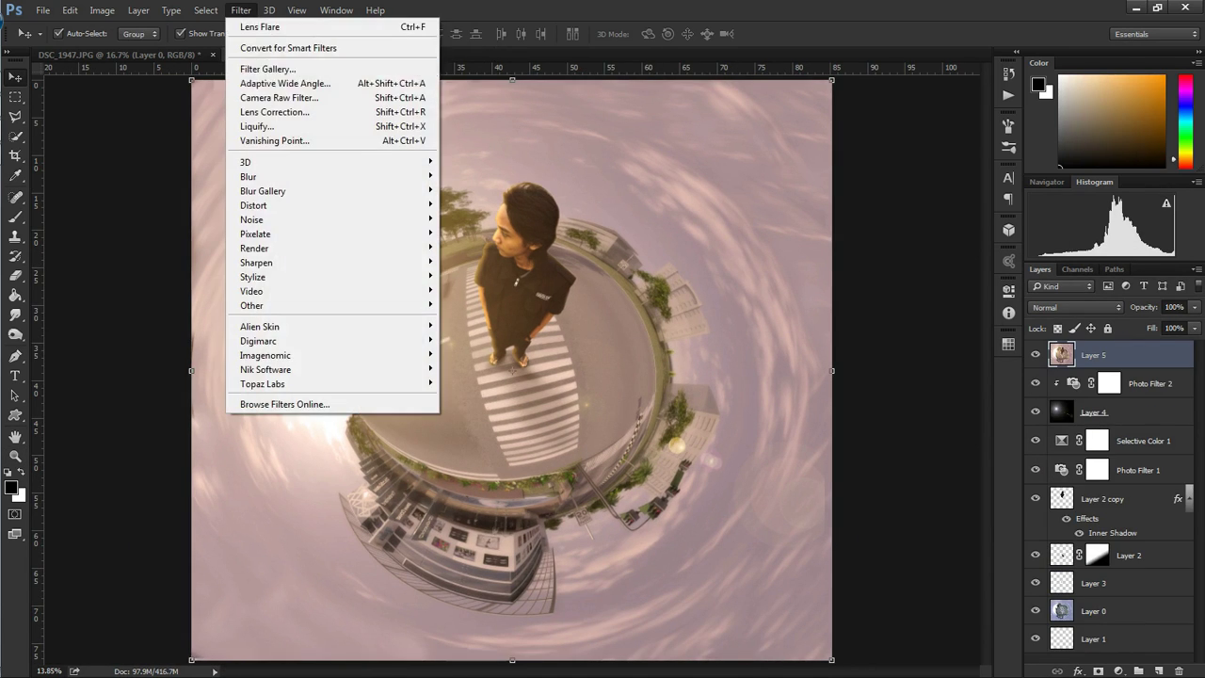
key(Escape)
key(ctrl+shift+a)
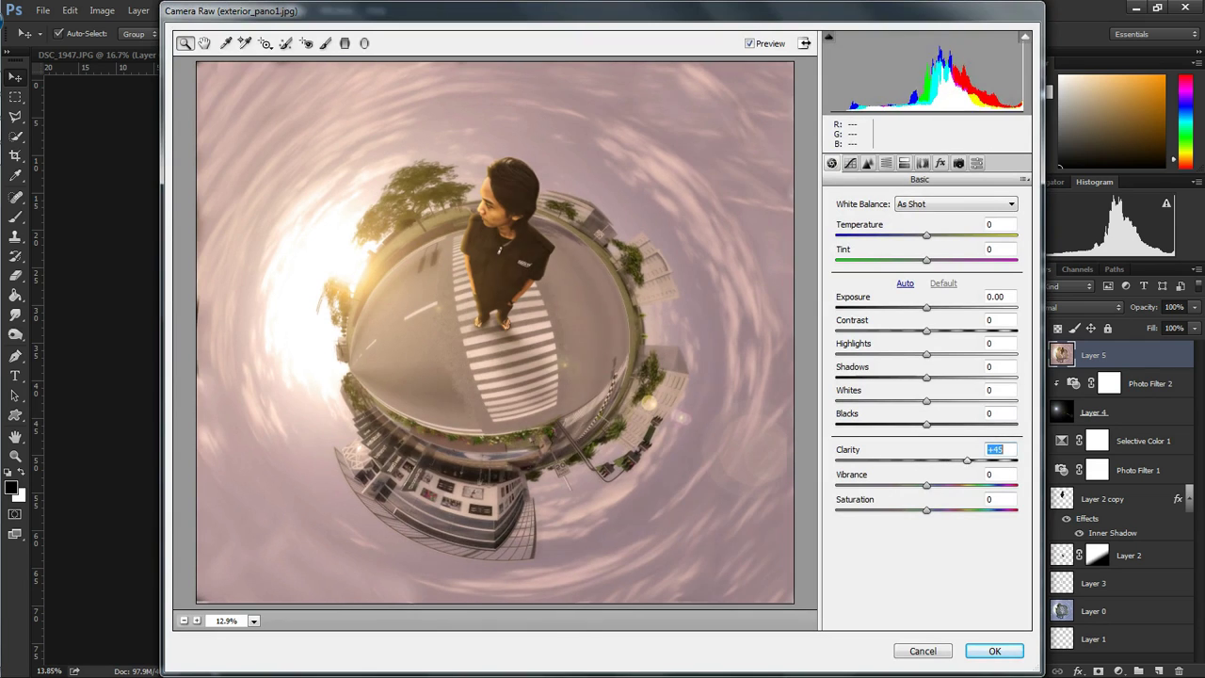
Grade in Camera Raw: Blacks +35, Shadows +40, Highlights -10, Whites +5, Vibrance +10.
key(Up)
key(Up)
key(shift+Tab)
key(shift+Tab)
text(38)
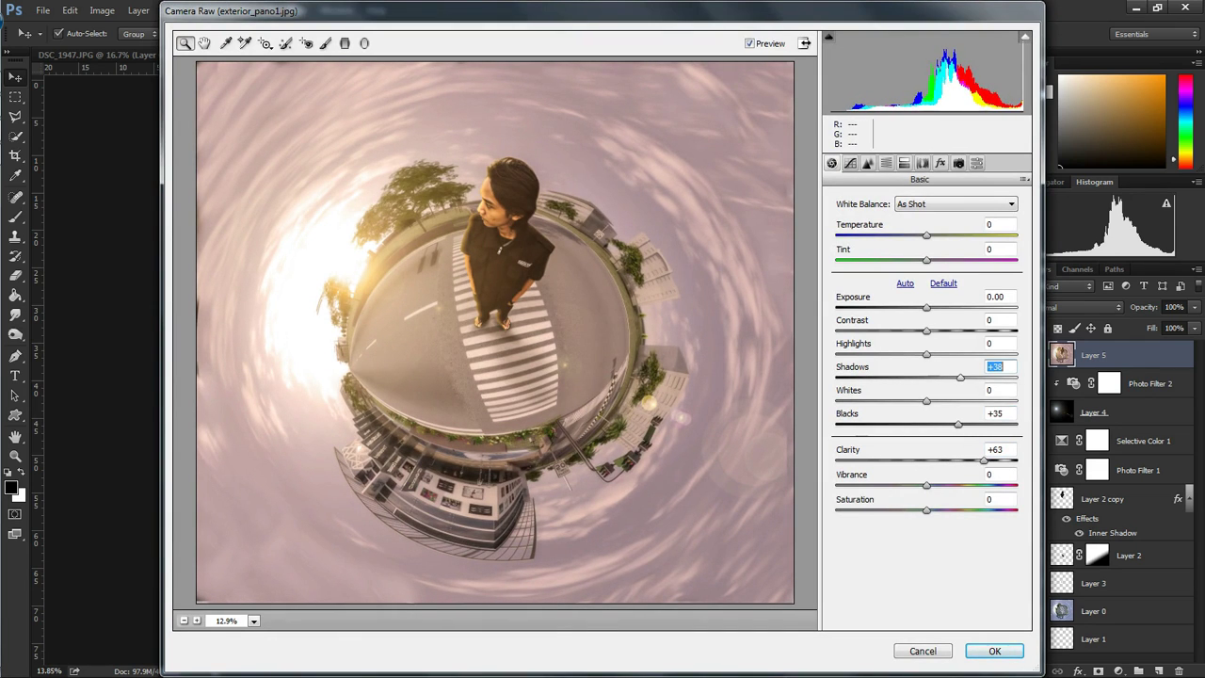
key(shift+Down)
key(Tab)
key(Tab)
key(Tab)
key(shift+Up)
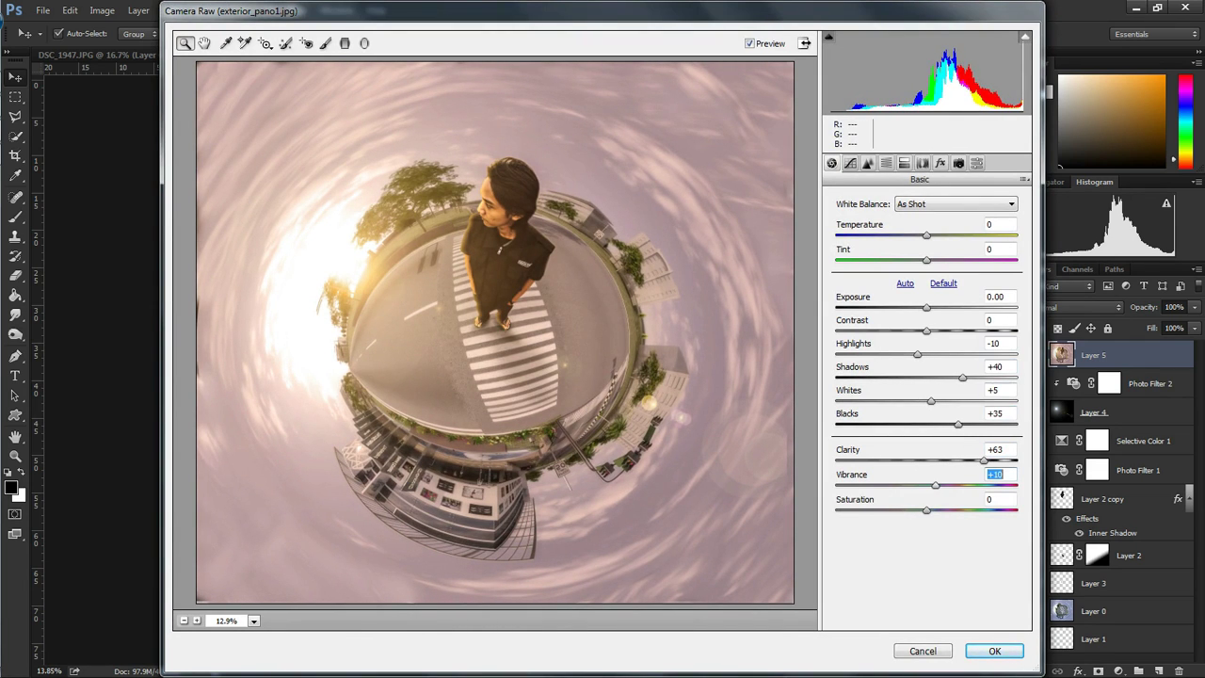
Paint a brightening, warm brush adjustment (Temperature +12) over the sun area left of the planet.
key(k)
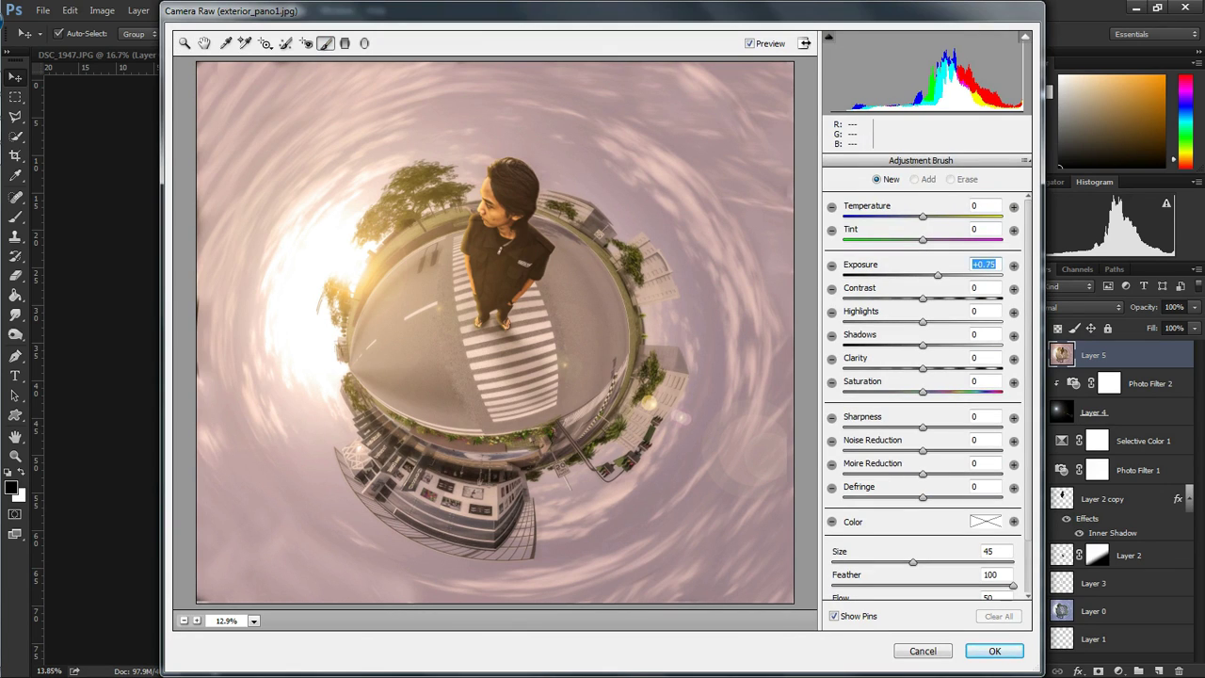
key(shift+Tab)
key(shift+Tab)
key(shift+Up)
key(Up)
key(Up)
drag(429, 189, 351, 261)
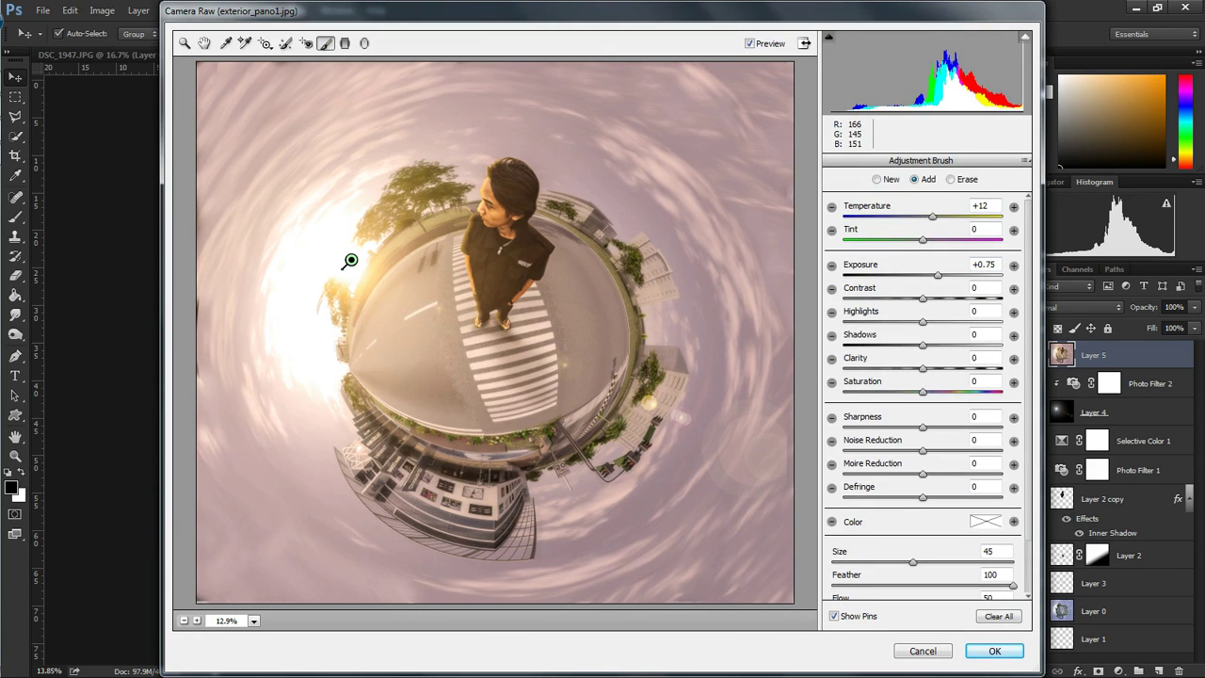
Draw a -0.70 exposure graduated filter from the bottom-right corner to the person.
key(g)
key(Tab)
key(Tab)
key(shift+Down)
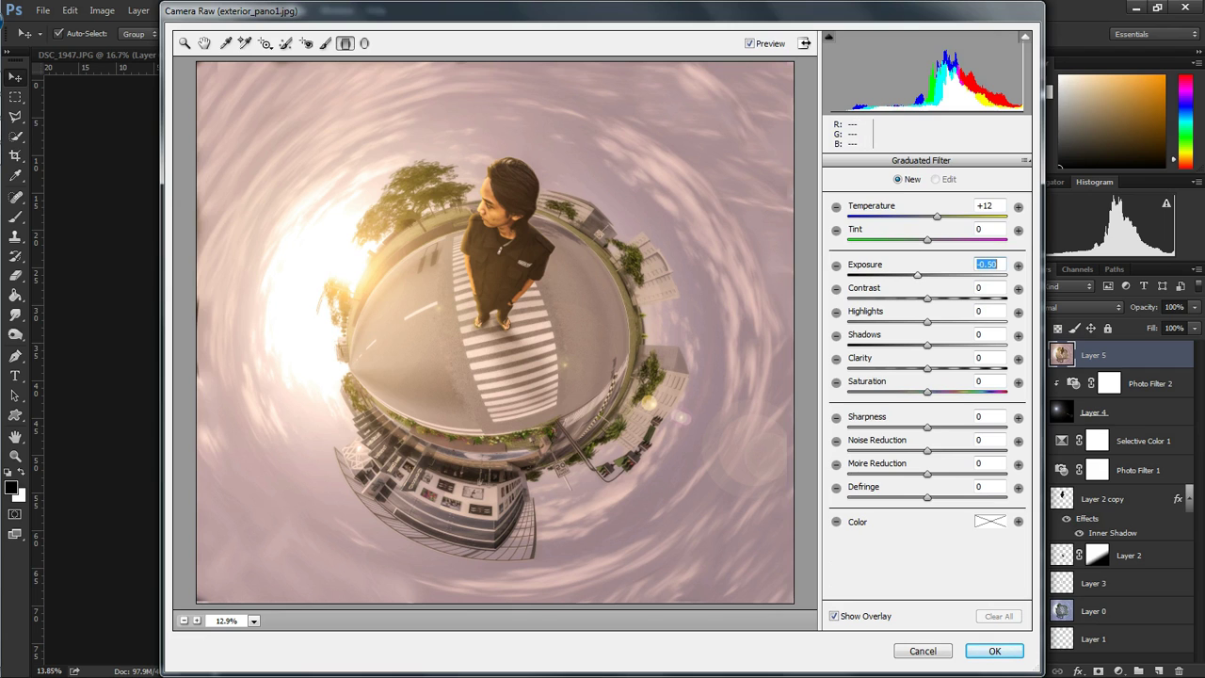
drag(784, 603, 493, 247)
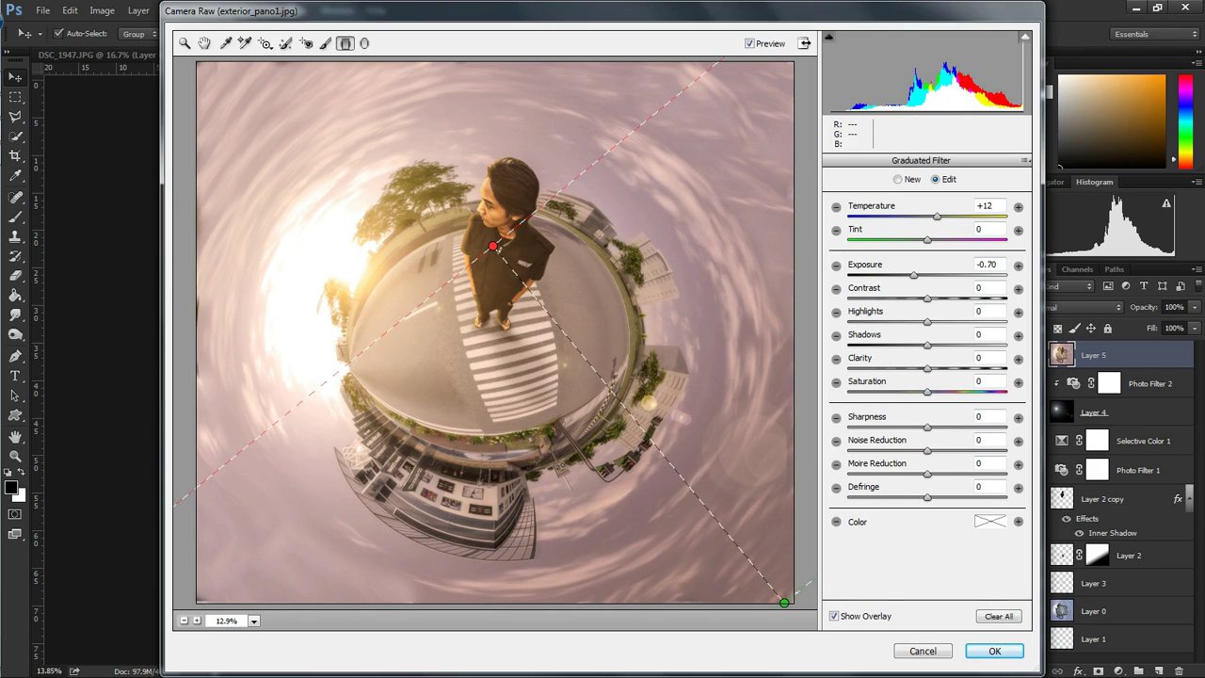
Set Basic Temperature 0, Exposure -0.15, Highlights -31 and Vibrance +20.
key(z)
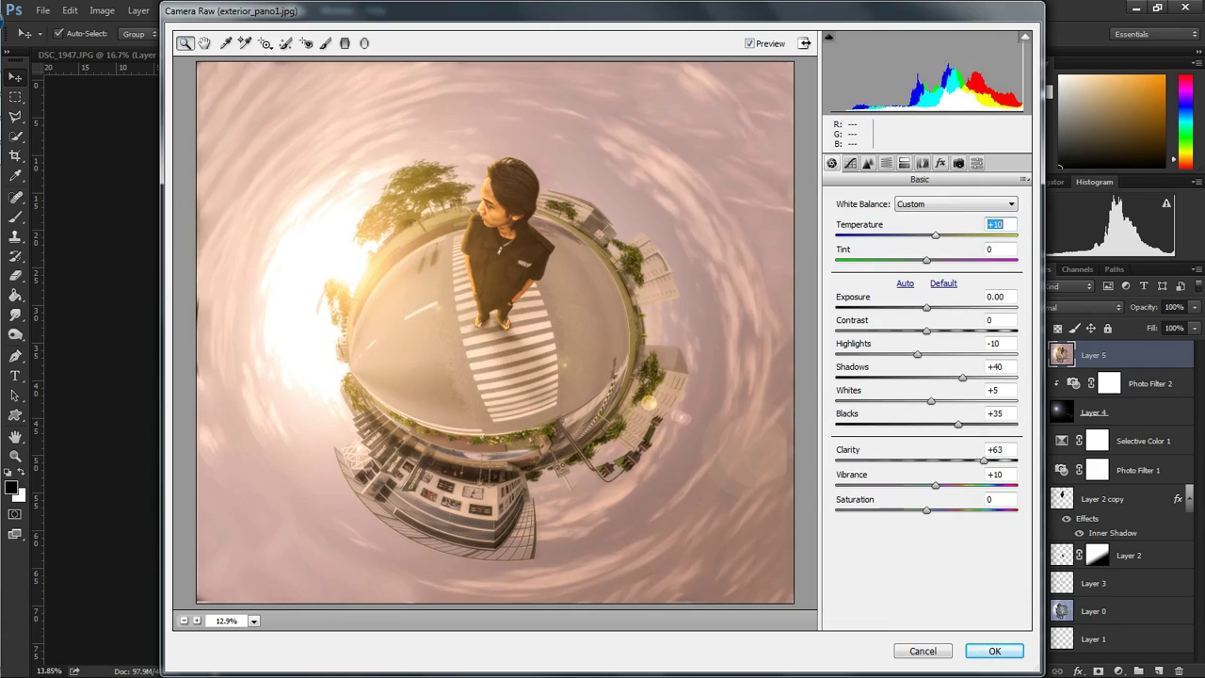
key(shift+Down)
key(Tab)
key(Tab)
key(Down)
key(Down)
key(Down)
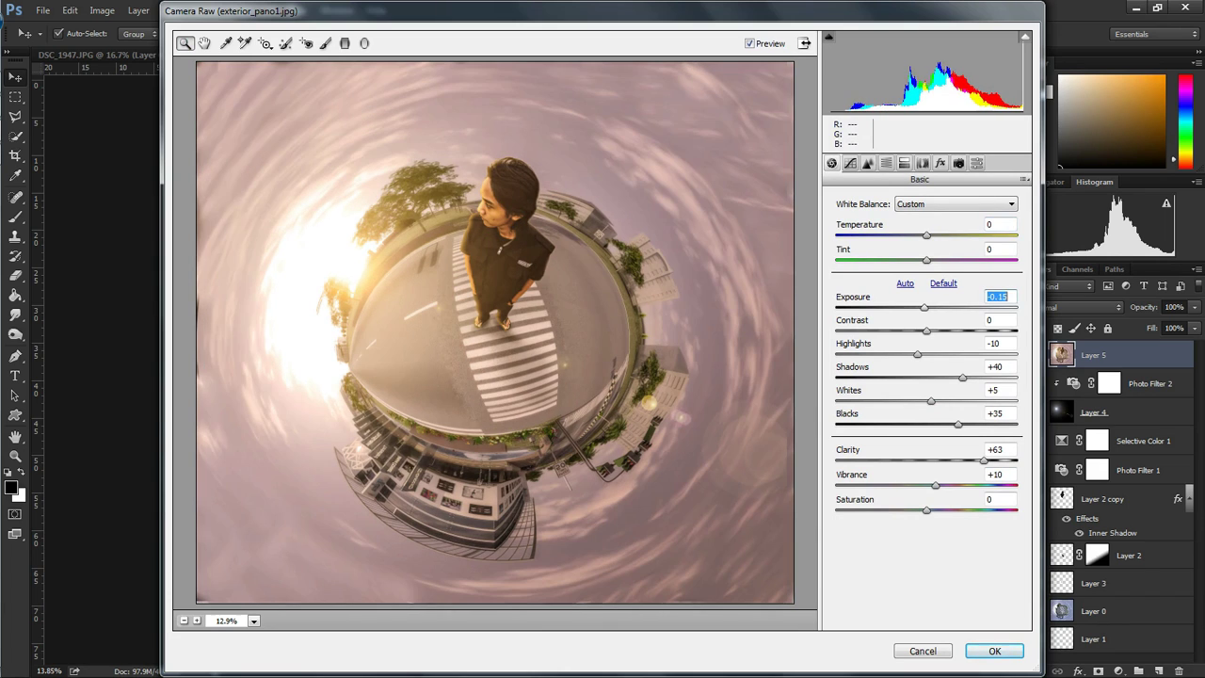
key(Tab)
key(Tab)
key(Tab)
key(Tab)
key(Tab)
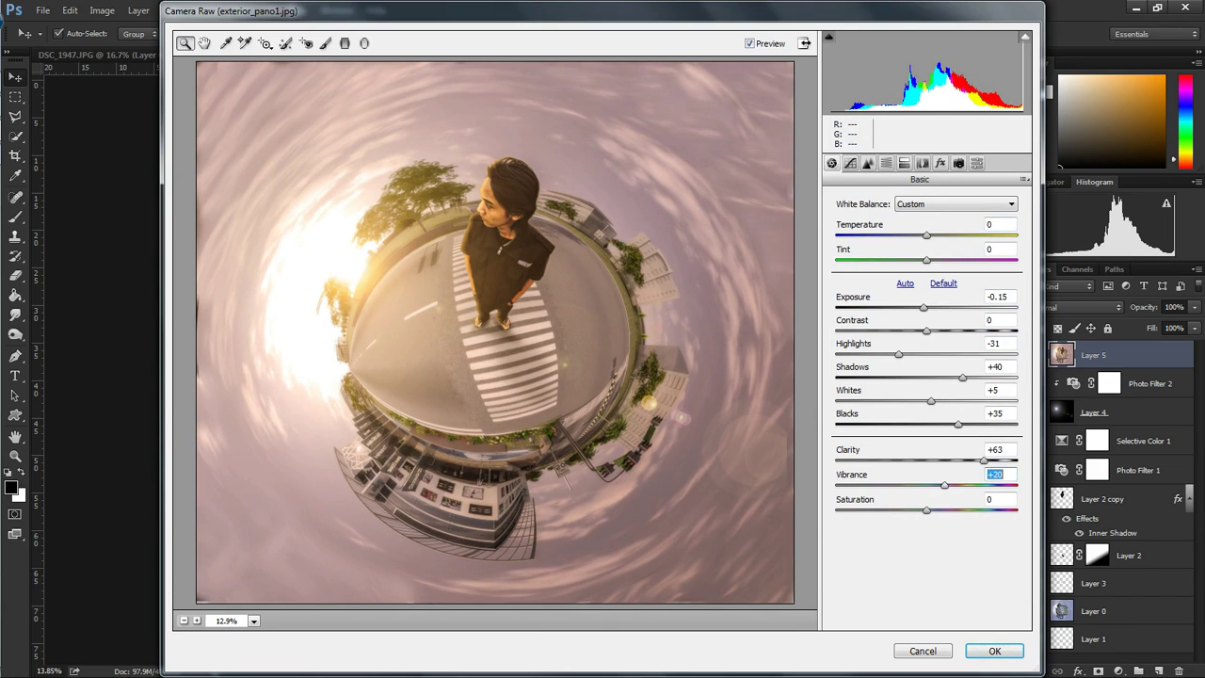
key(ctrl+alt+5)
In HSL, brighten the oranges slightly and boost orange and green saturation, Greens to +65.
key(ctrl+alt+4)
key(ctrl+alt+shift+l)
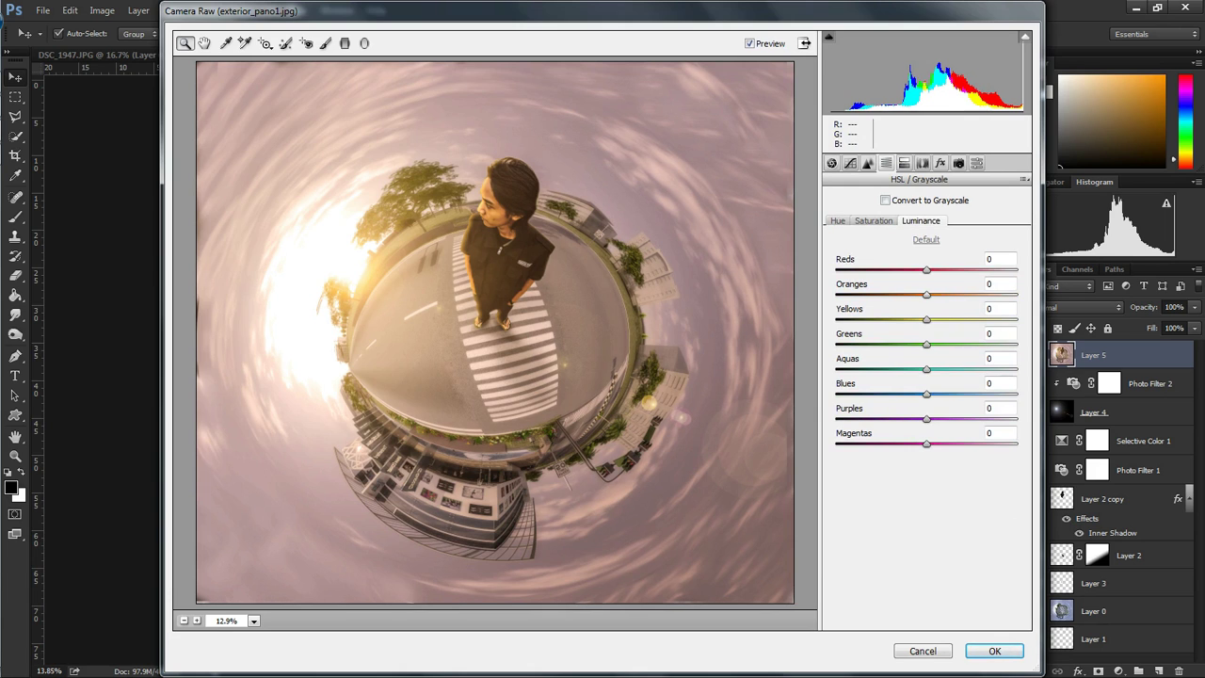
key(Tab)
key(Tab)
key(Up)
key(Up)
key(Up)
key(Down)
key(Down)
key(Down)
key(ctrl+alt+shift+s)
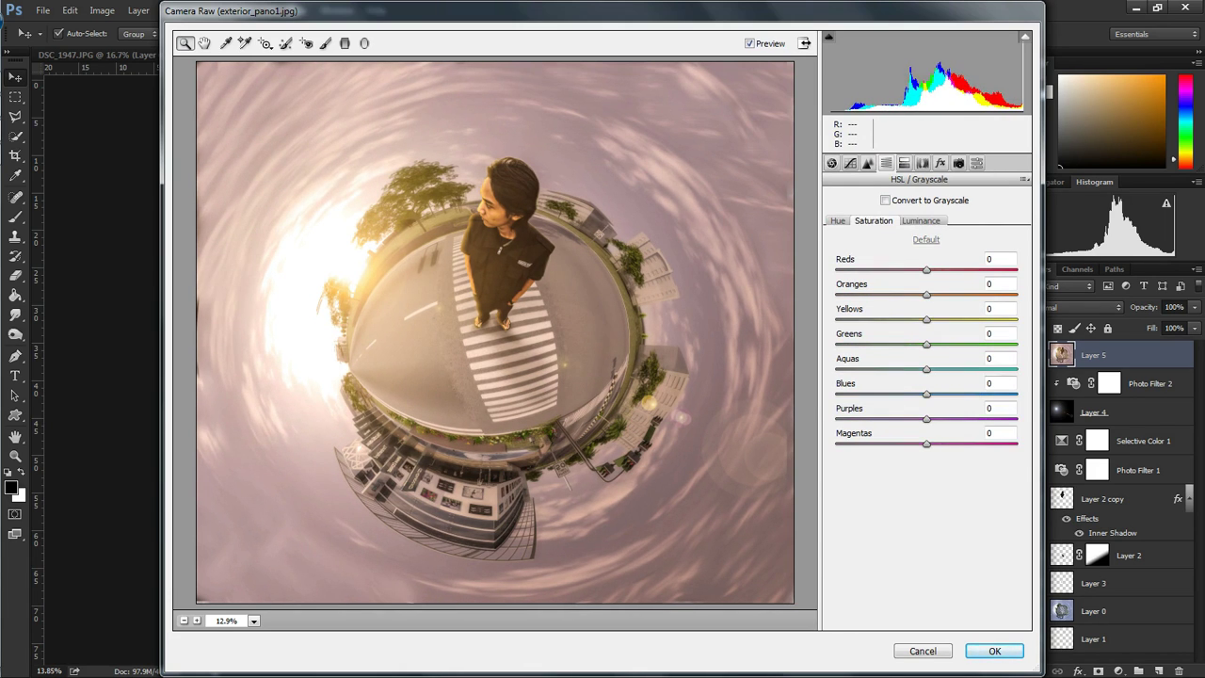
key(Tab)
key(Tab)
key(Up)
key(Up)
key(Up)
key(Tab)
key(Tab)
key(shift+Up)
key(shift+Up)
key(shift+Up)
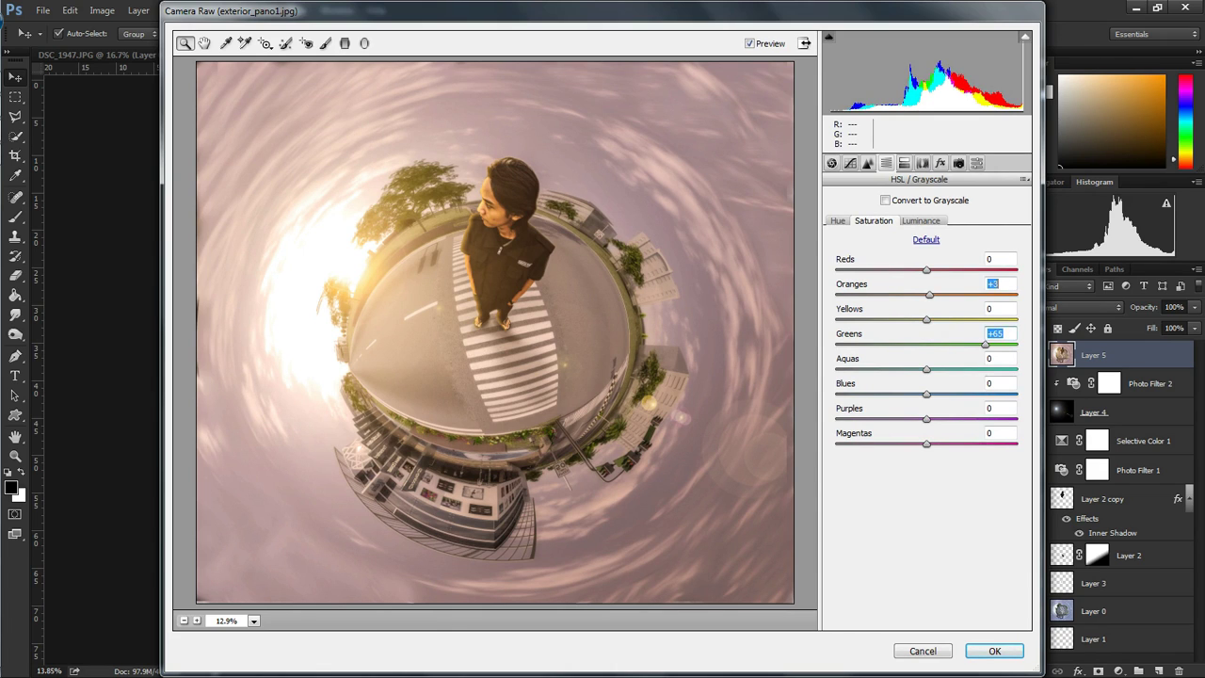
key(shift+Tab)
key(shift+Tab)
key(shift+Tab)
key(shift+Tab)
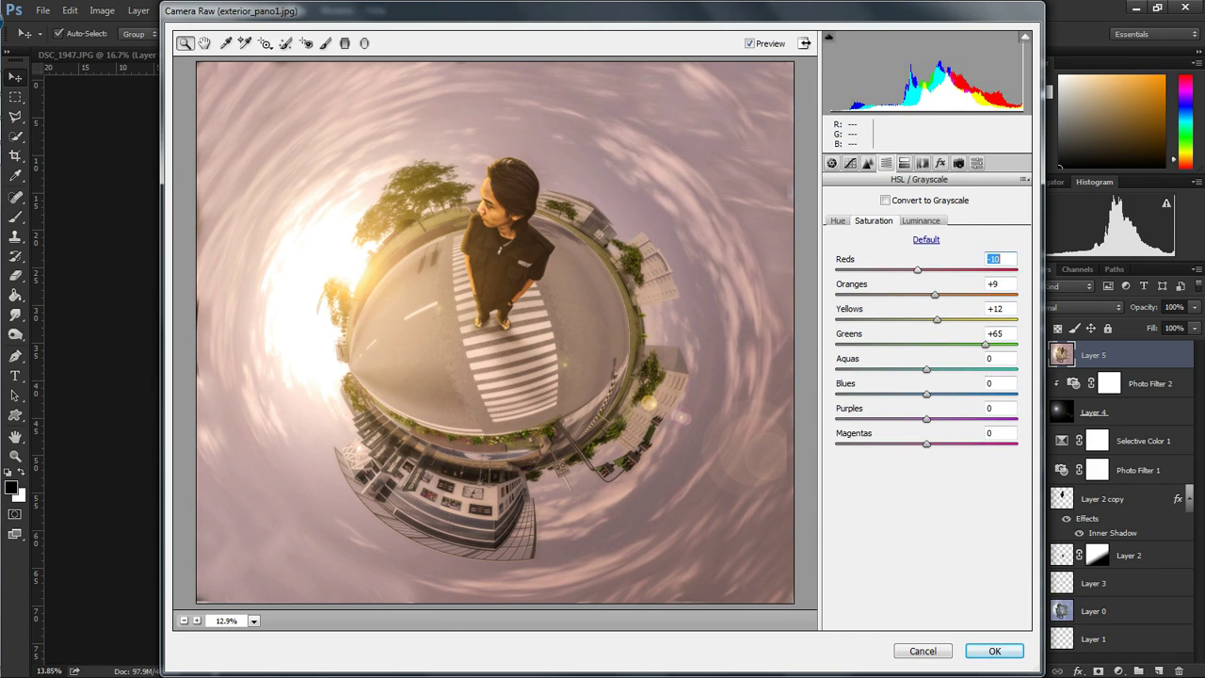
Shift the orange hue to +5, nudge the reds down, and apply the Camera Raw grade.
key(ctrl+alt+shift+h)
key(Tab)
key(shift+Up)
key(Up)
key(Up)
key(Up)
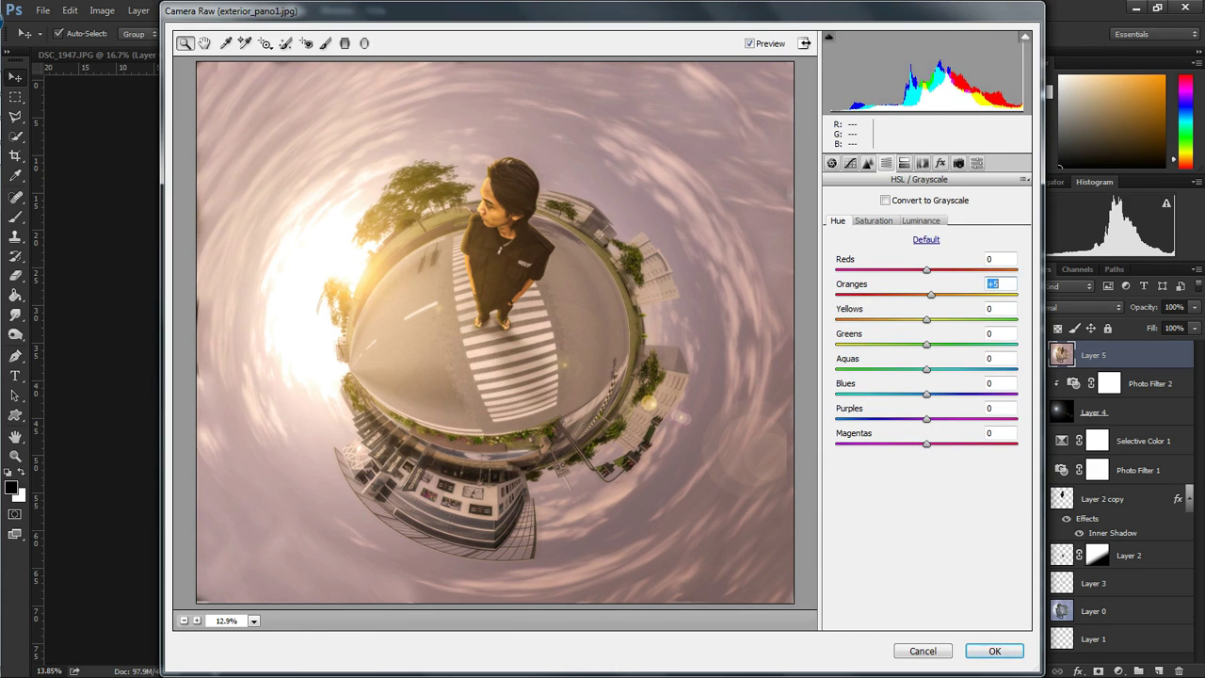
key(shift+Tab)
key(Down)
key(Down)
key(Down)
key(ctrl+alt+1)
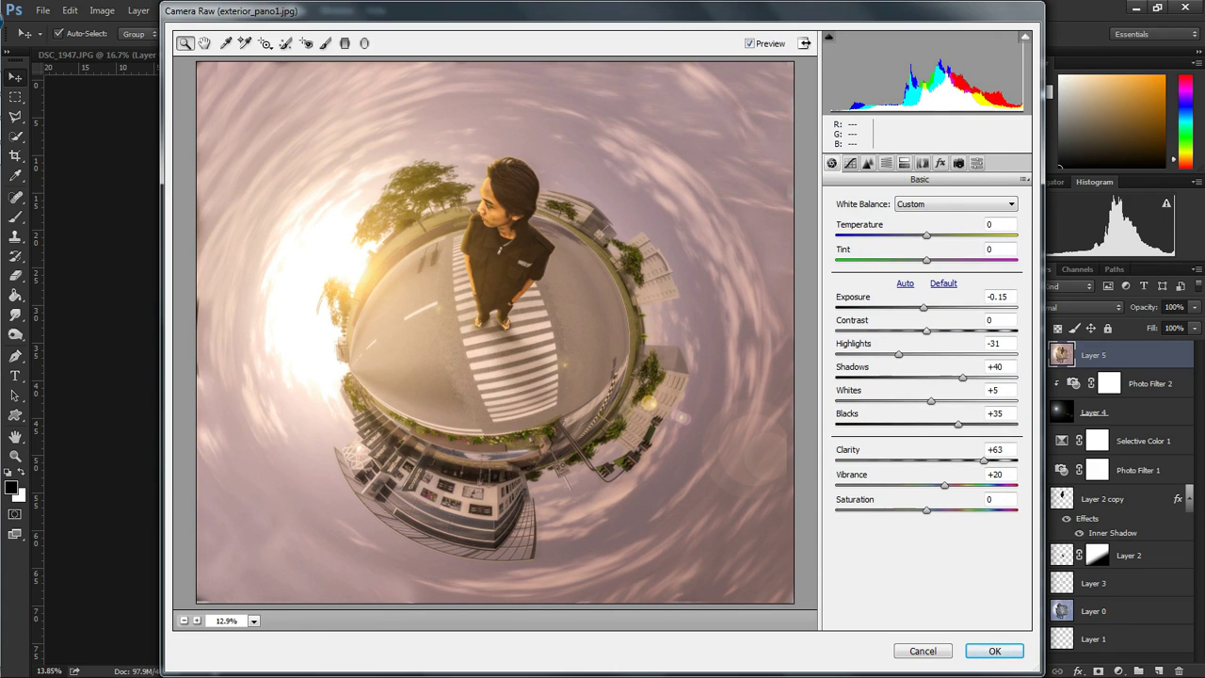
key(Return)
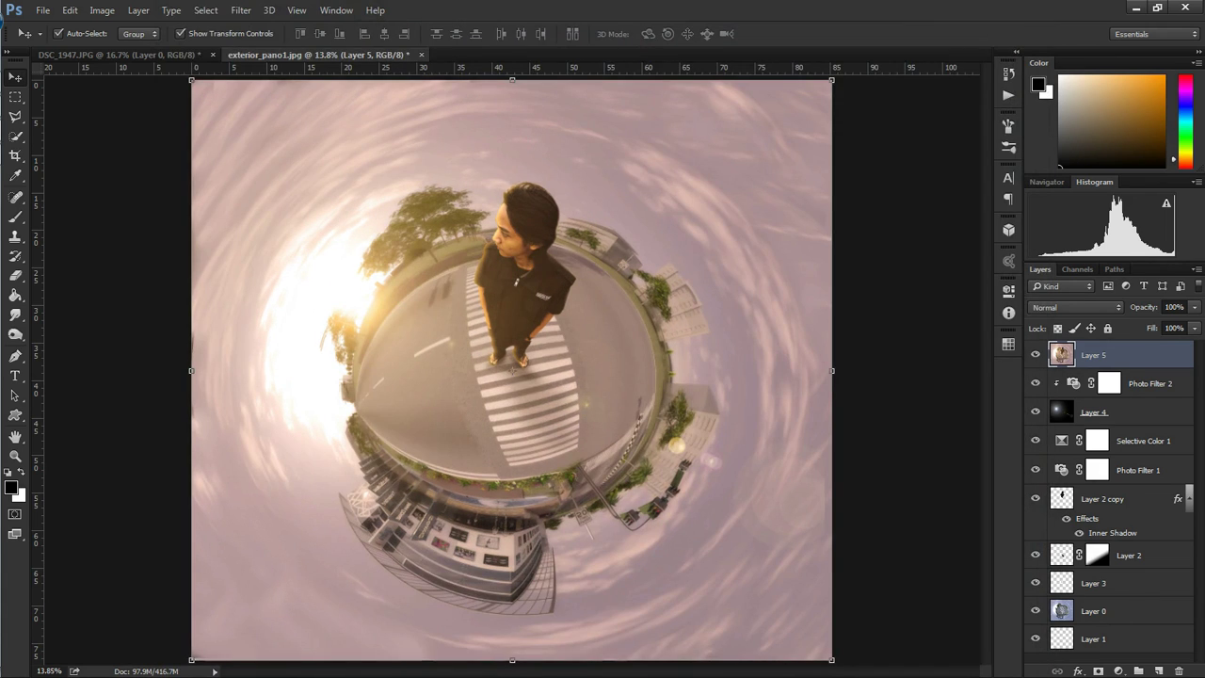
Try a blue-to-orange gradient fill layer, then discard it.
click(1118, 672)
click(1083, 357)
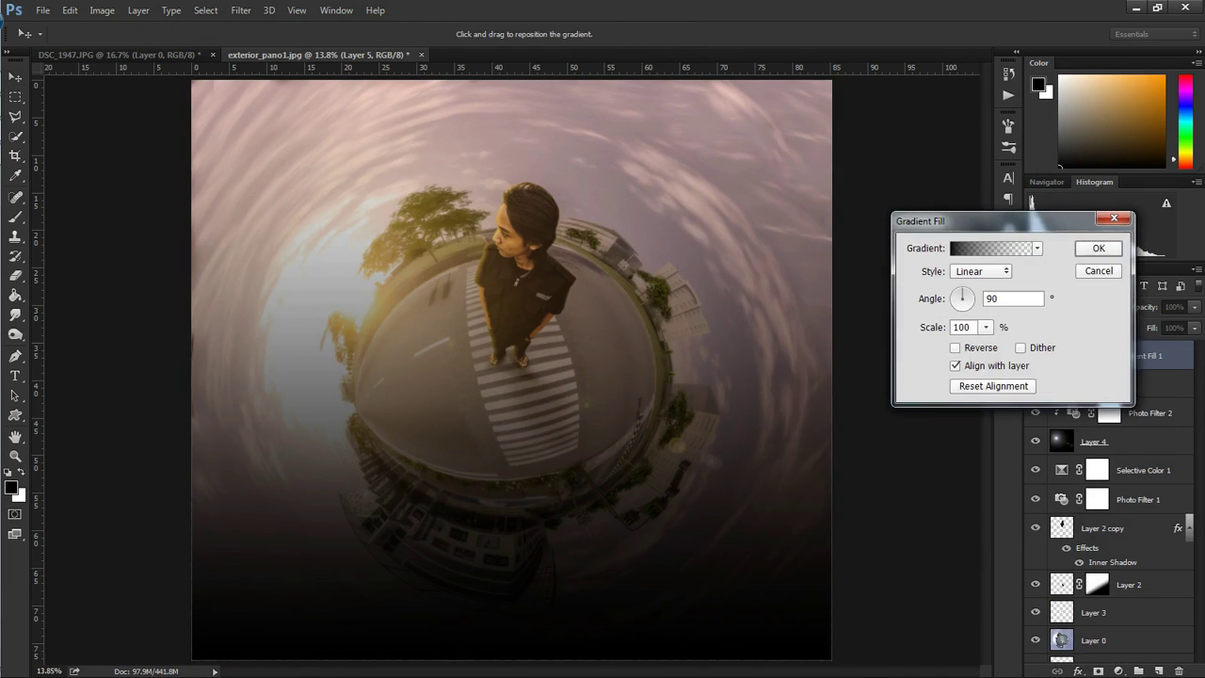
click(994, 247)
scroll(941, 263, down, 3)
click(975, 292)
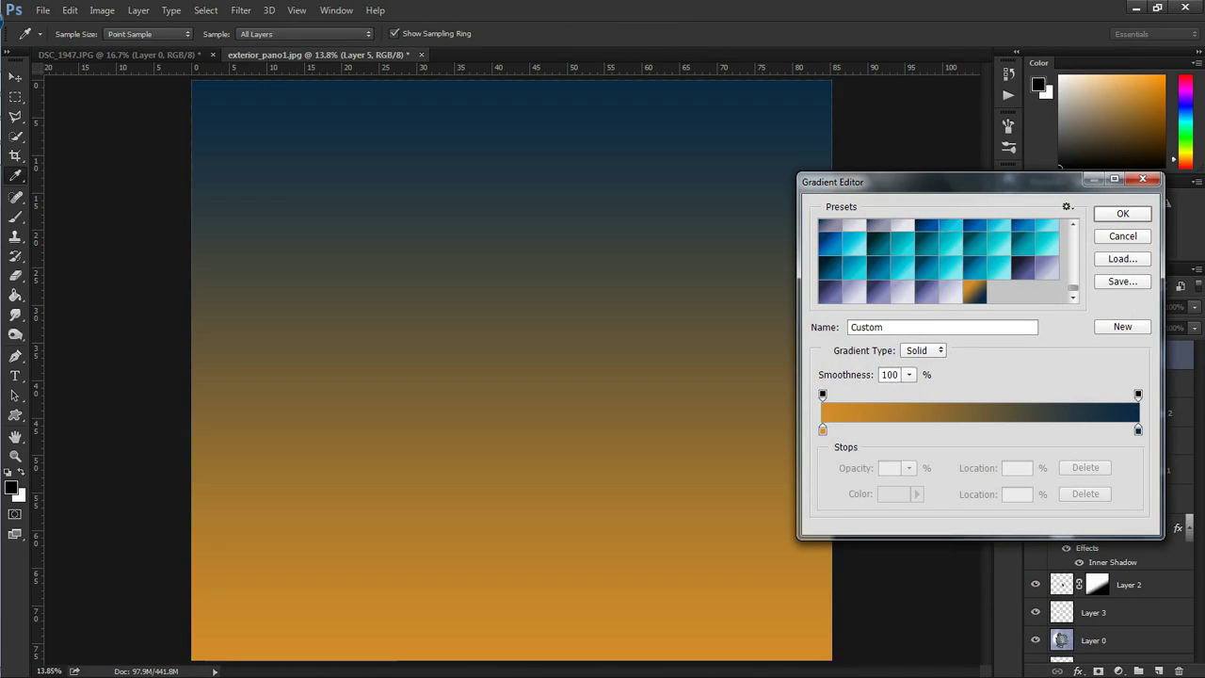
click(1122, 214)
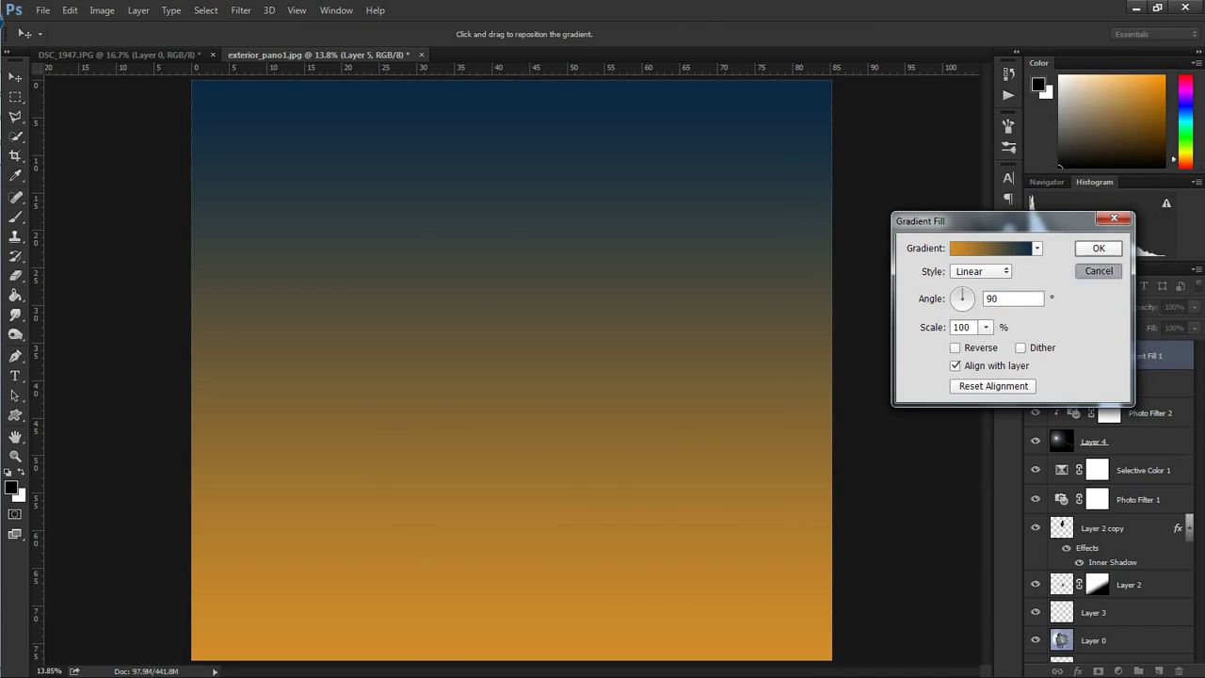
click(1096, 270)
Add a Gradient Map layer with the blue-to-orange preset in Lighten blend mode.
click(1118, 672)
click(1109, 642)
click(899, 329)
scroll(942, 264, down, 3)
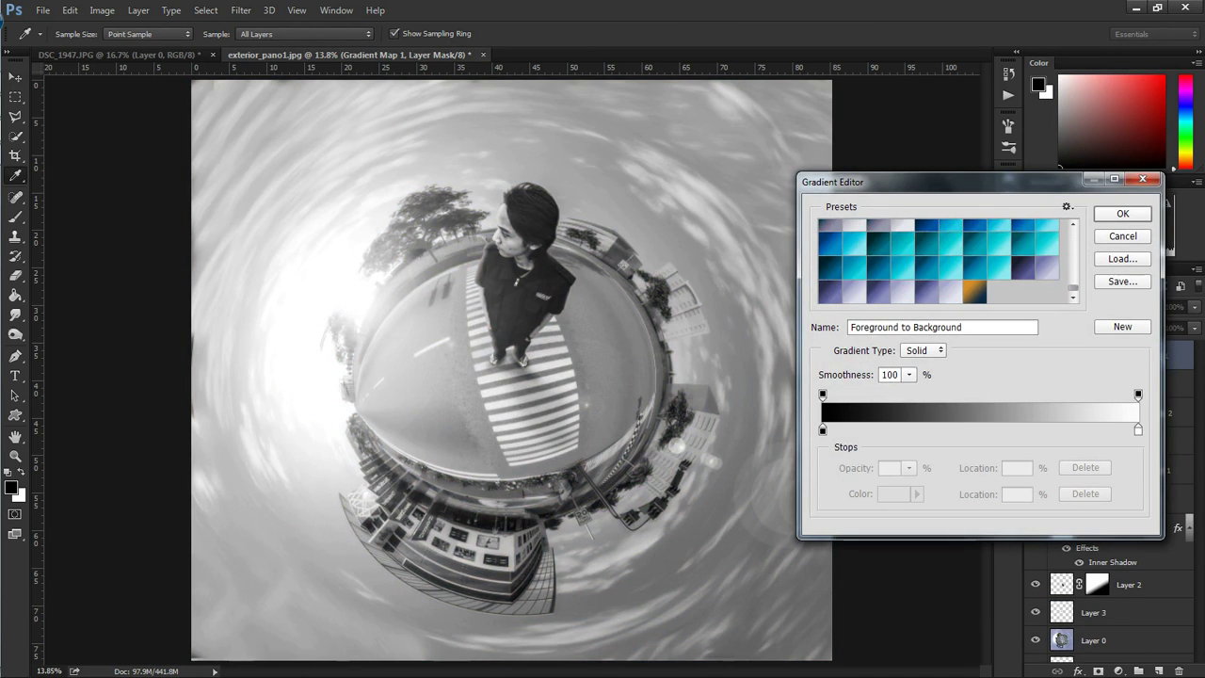
click(975, 292)
click(1123, 213)
click(1076, 307)
click(1064, 402)
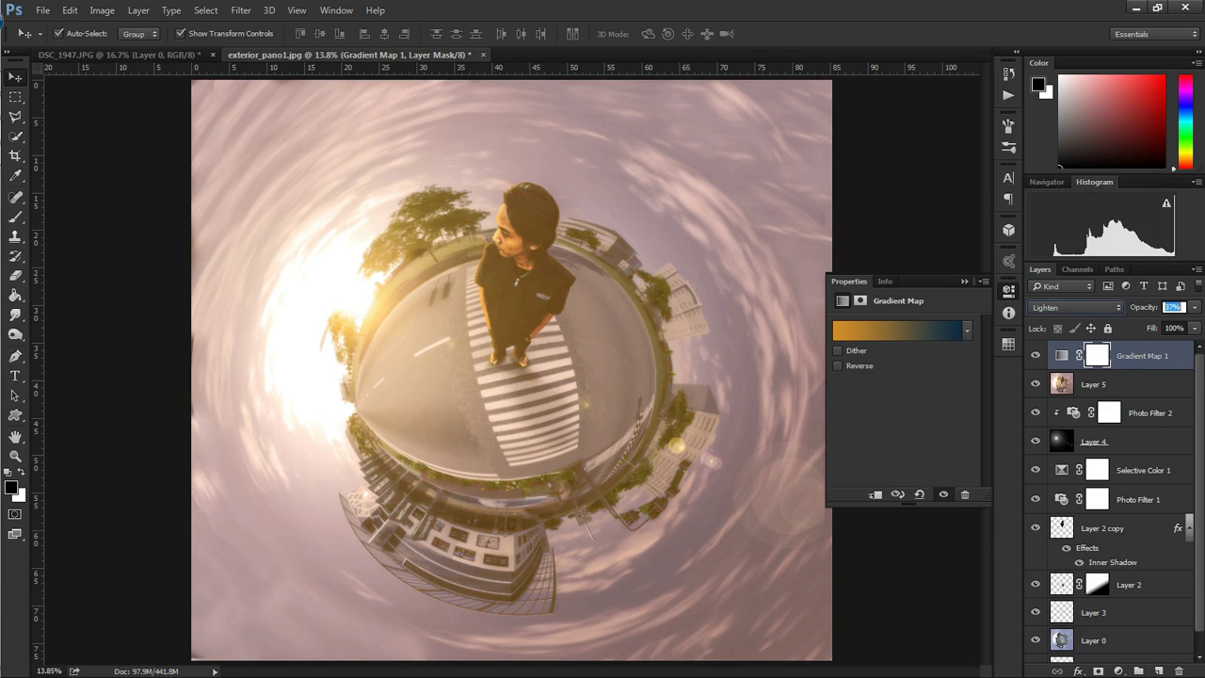
Change the gradient map's stop colours to 0b4670 and 462e0b.
click(899, 329)
double_click(822, 430)
text(0b4670)
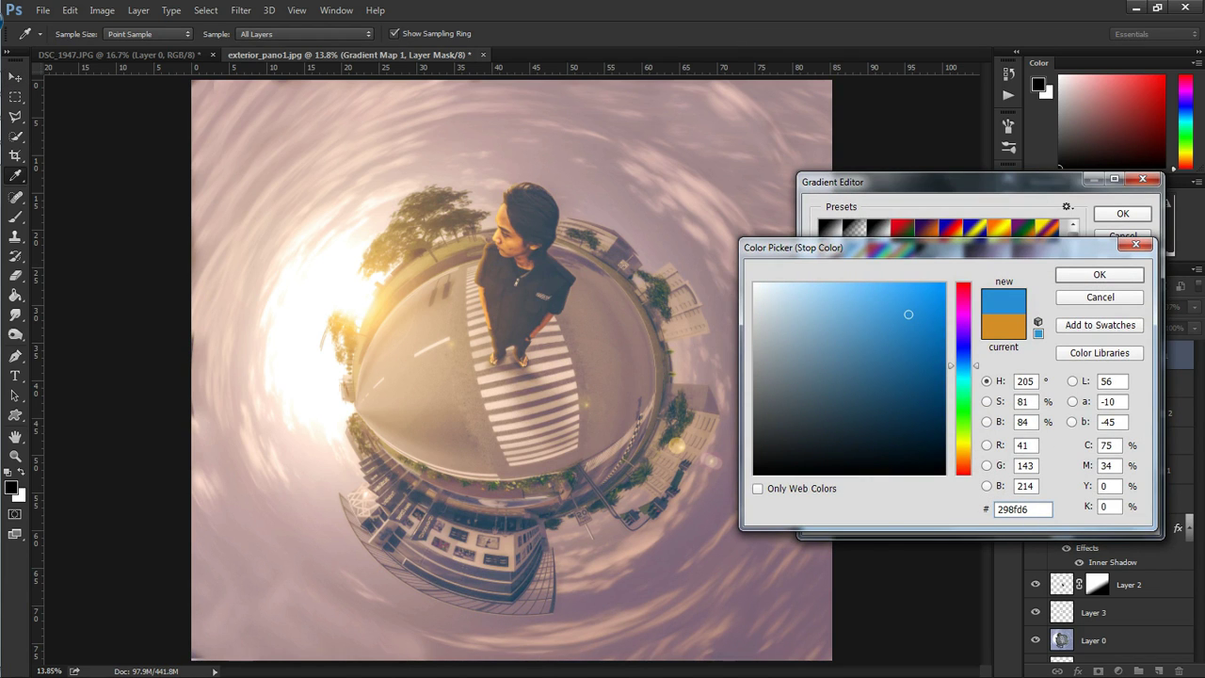
key(Return)
click(890, 495)
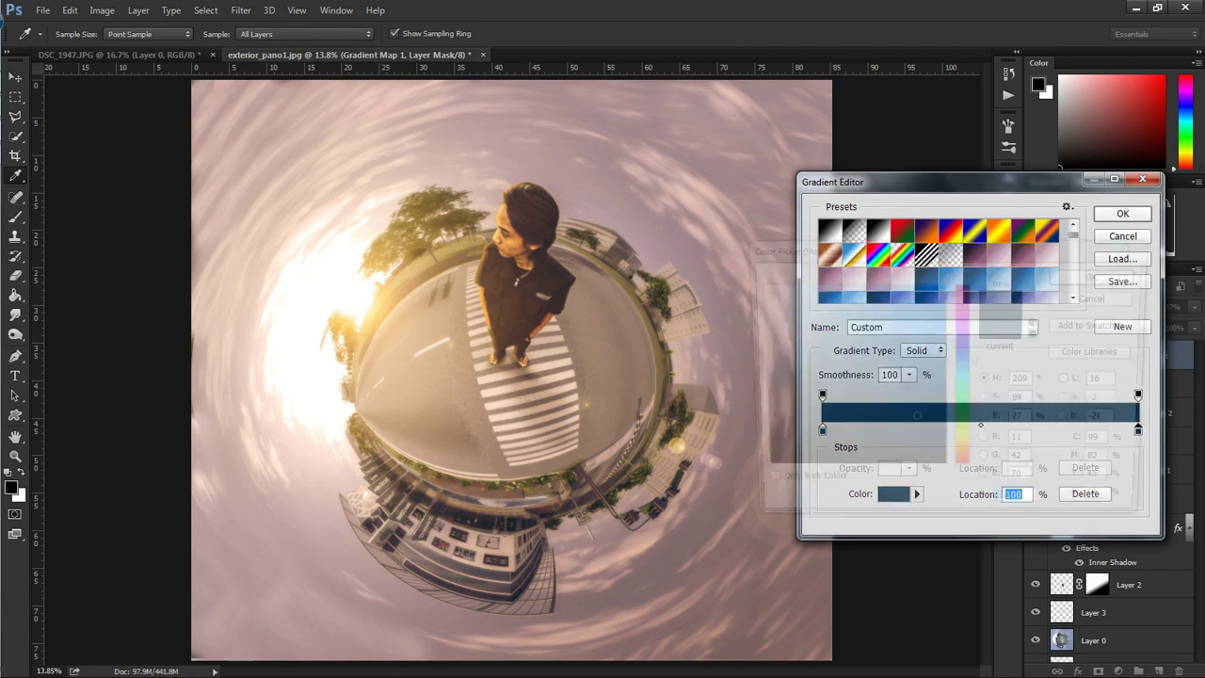
text(462e0b)
key(Return)
key(Return)
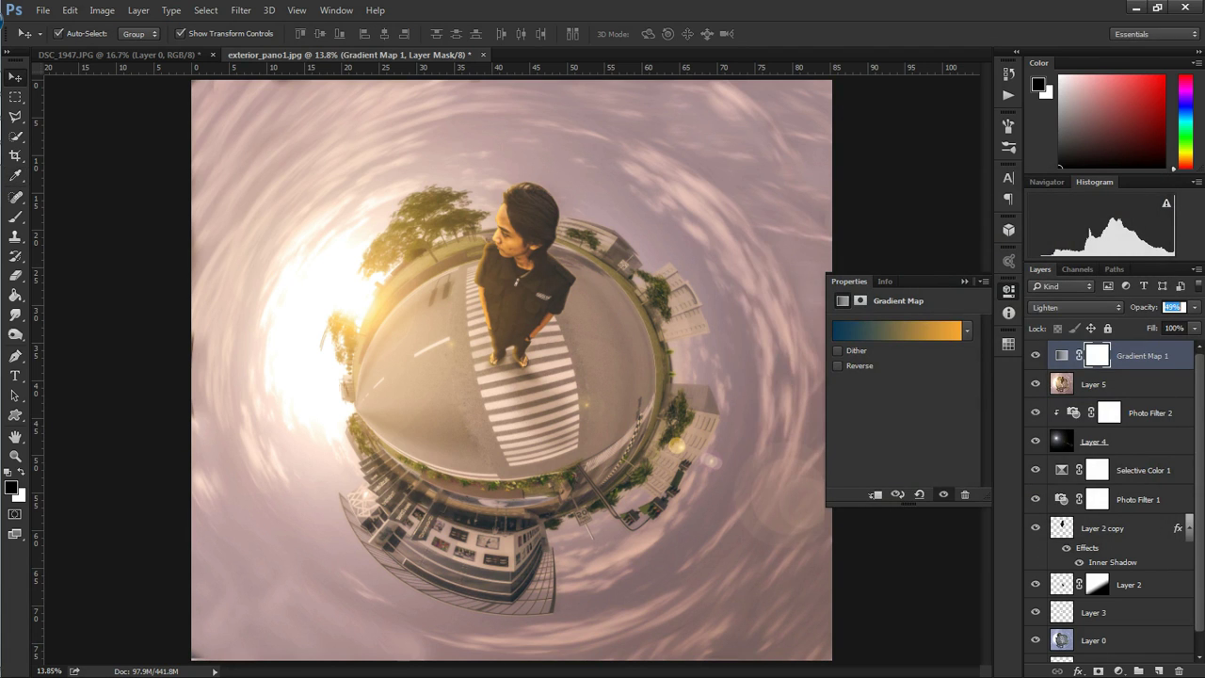
Merge Gradient Map 1 and Layer 5 into one layer.
click(1009, 291)
shift+click(1092, 385)
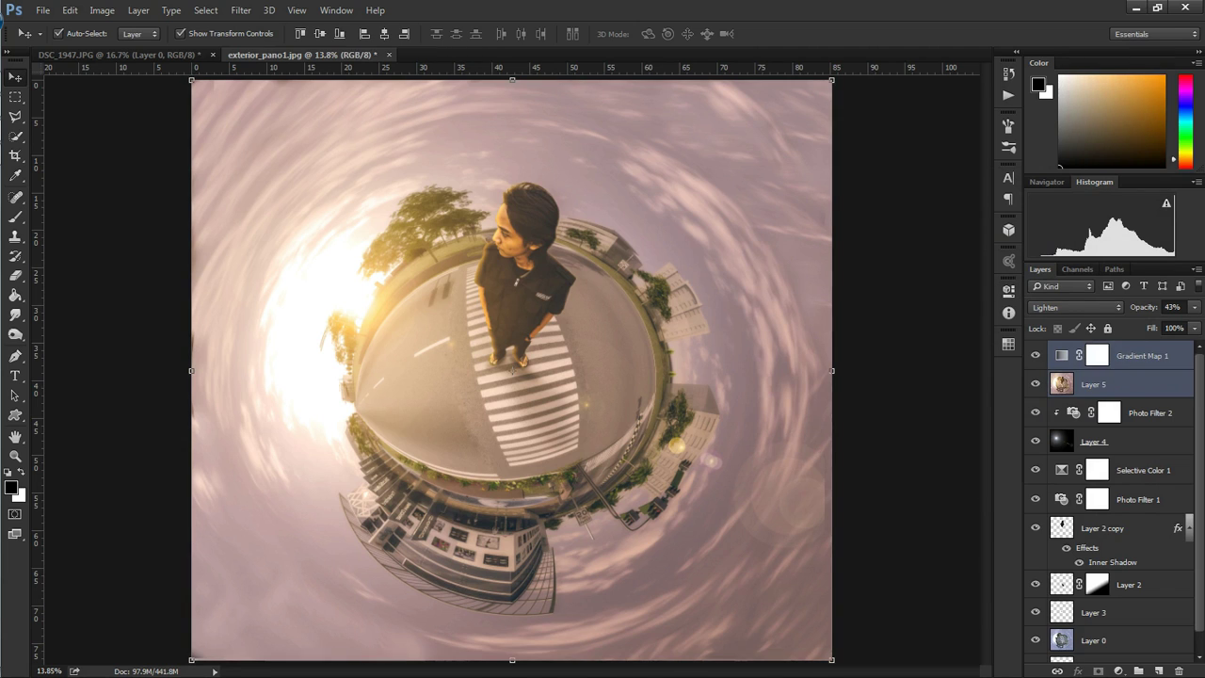
key(ctrl+e)
Sharpen the merged layer with Smart Sharpen at a 1.2 px radius.
click(241, 11)
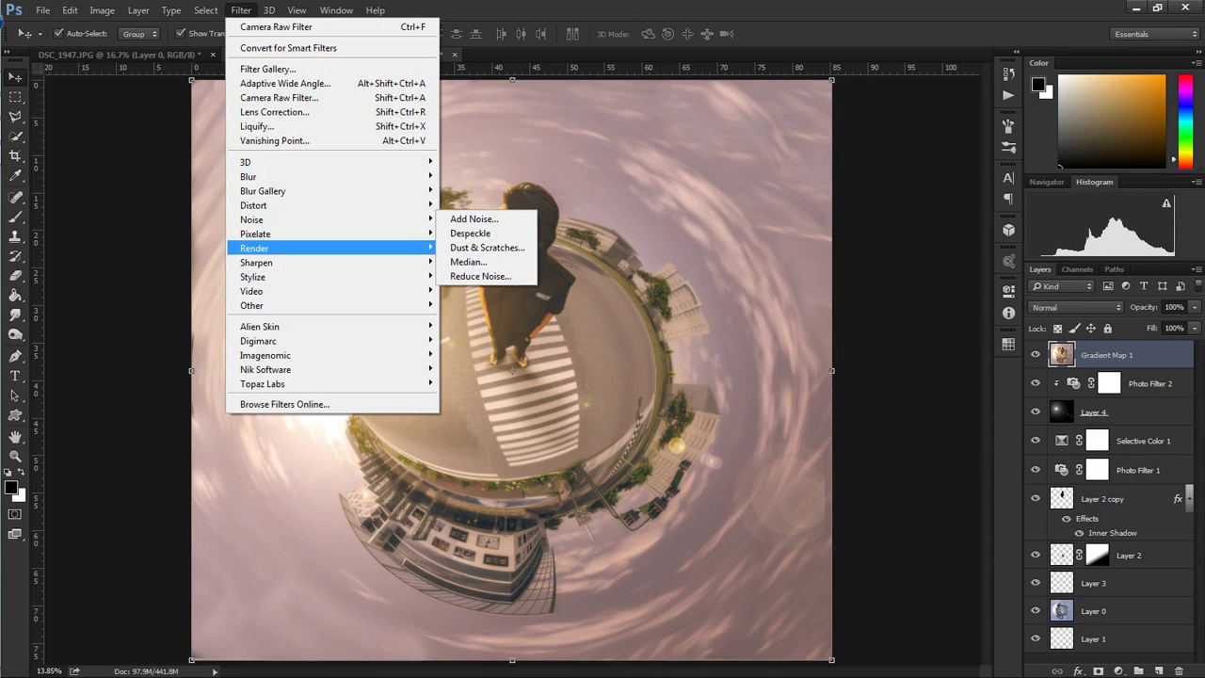
click(481, 319)
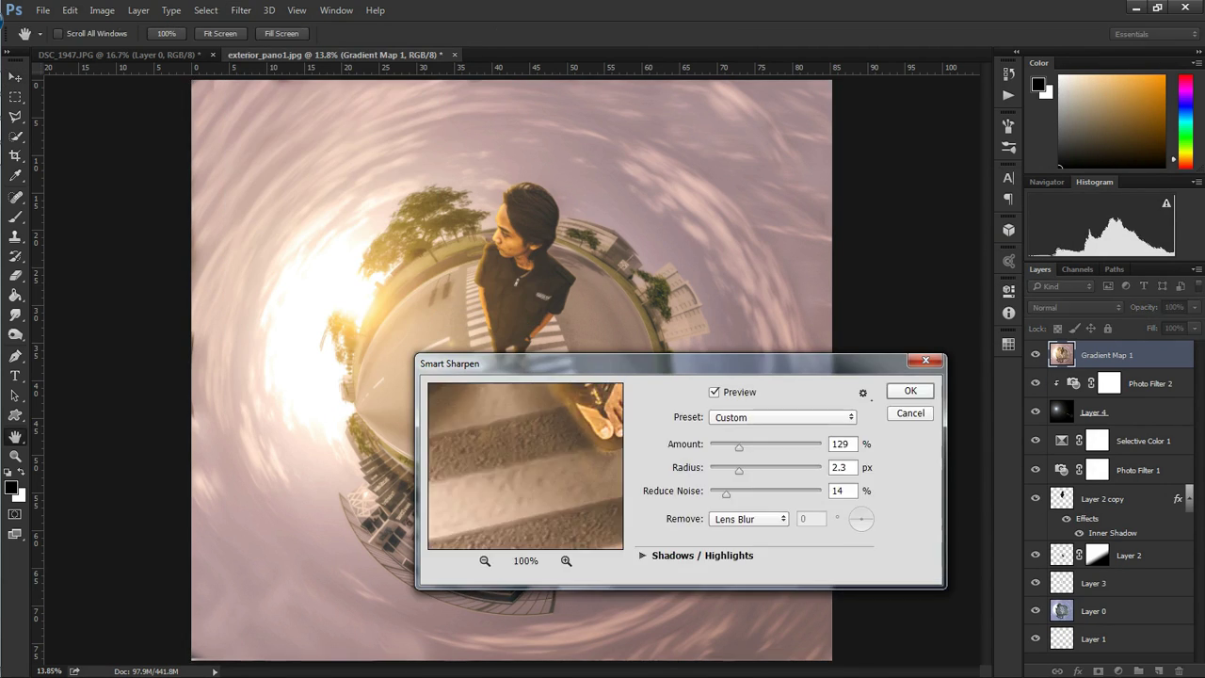
drag(565, 364, 580, 312)
key(ctrl+minus)
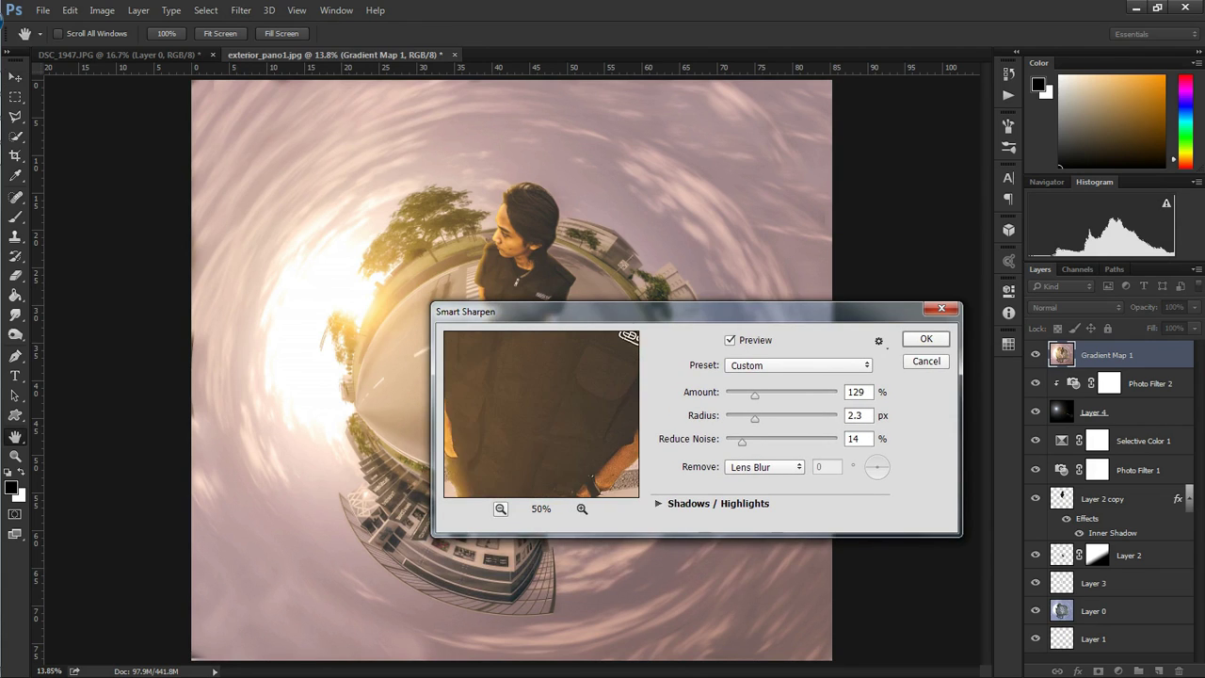
key(ctrl+minus)
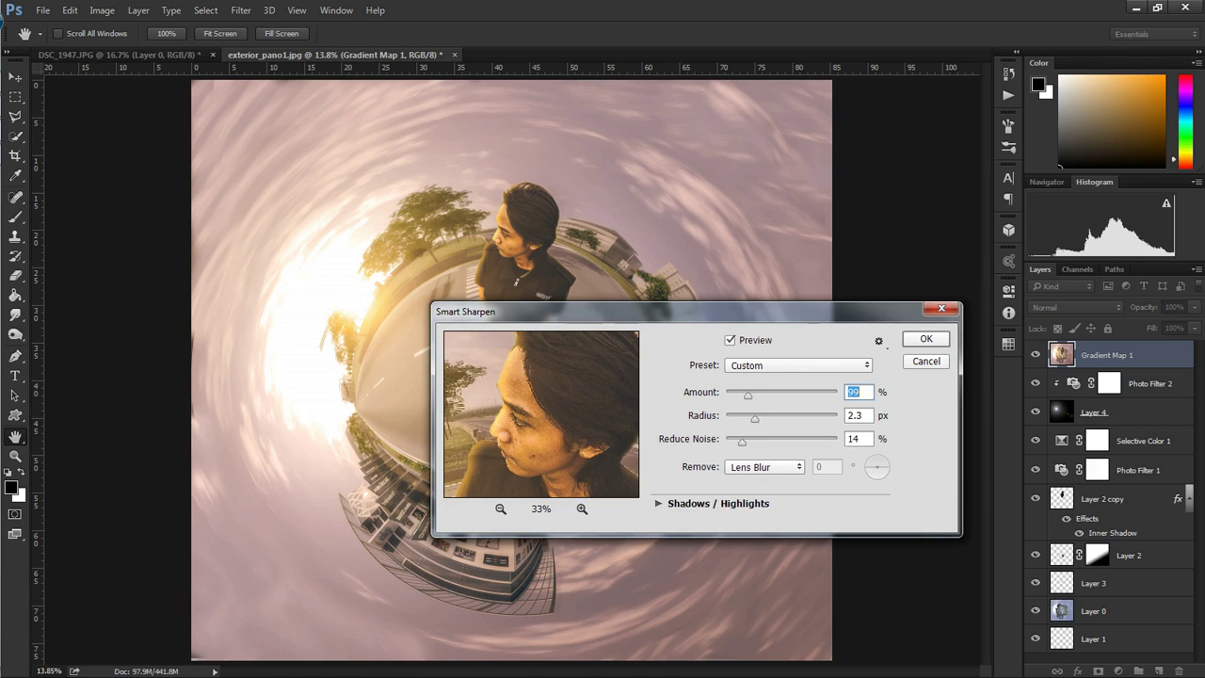
key(Tab)
text(1.2)
key(Return)
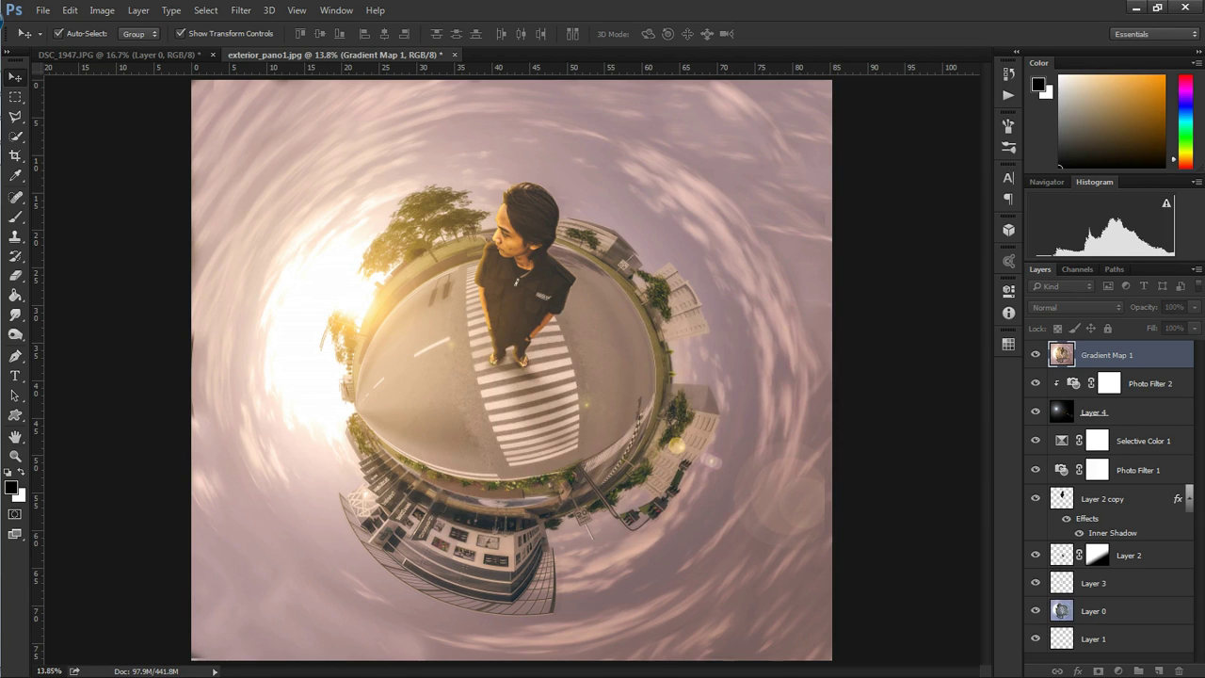